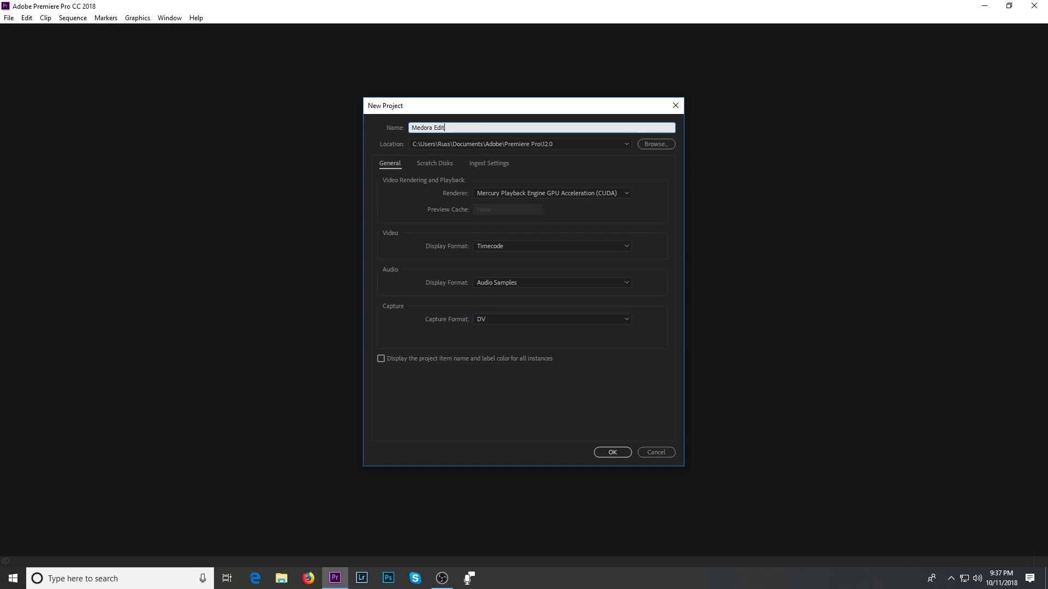
Step: Create the project named Medora Edit and widen the Reference monitor area
left_click(610, 453)
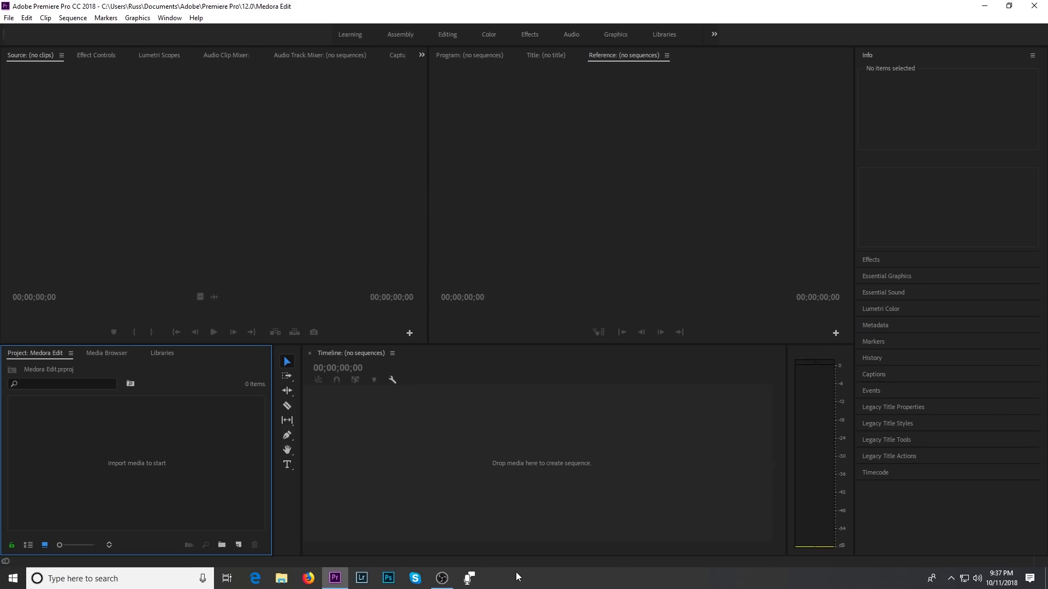
left_click(154, 151)
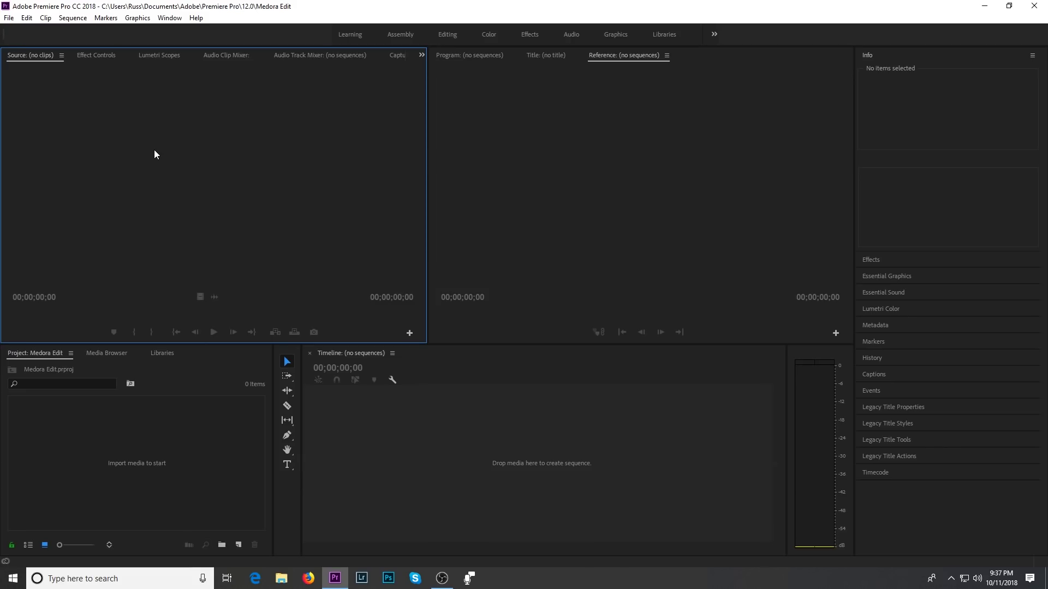
left_click(593, 162)
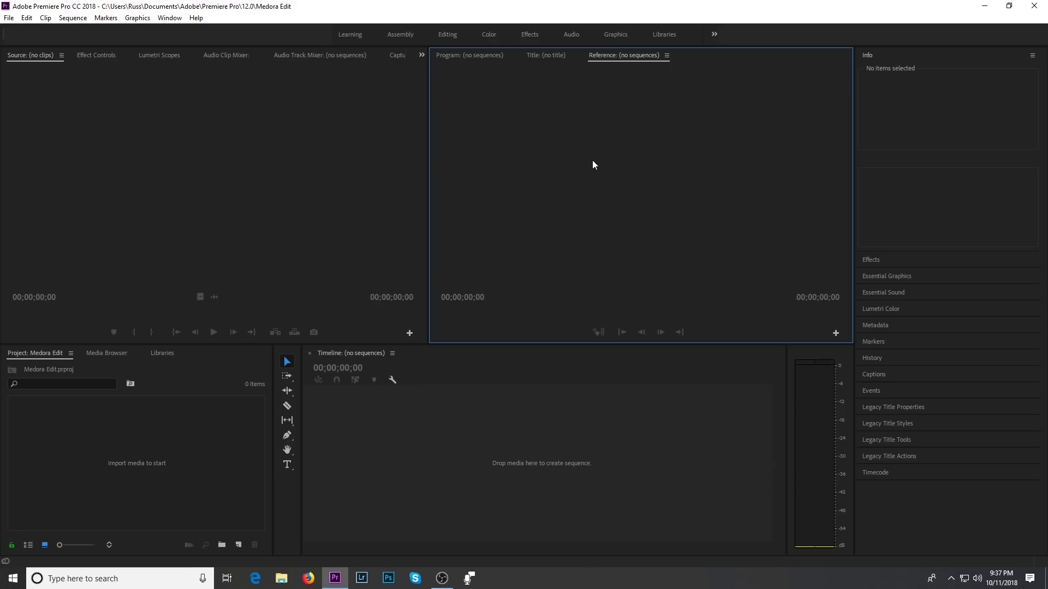
left_click_drag(854, 229, 909, 229)
Step: Import the Bluff Reveal, Over Green, Panning and Rise Up clips from the Desktop folder Short Medora Video
left_click(8, 18)
left_click(37, 318)
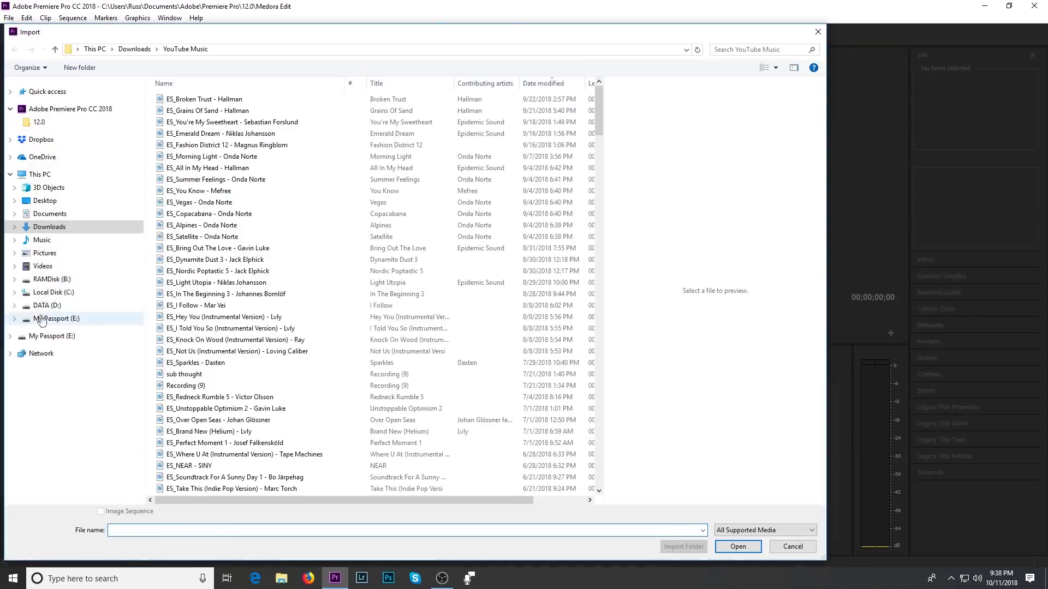
left_click(46, 201)
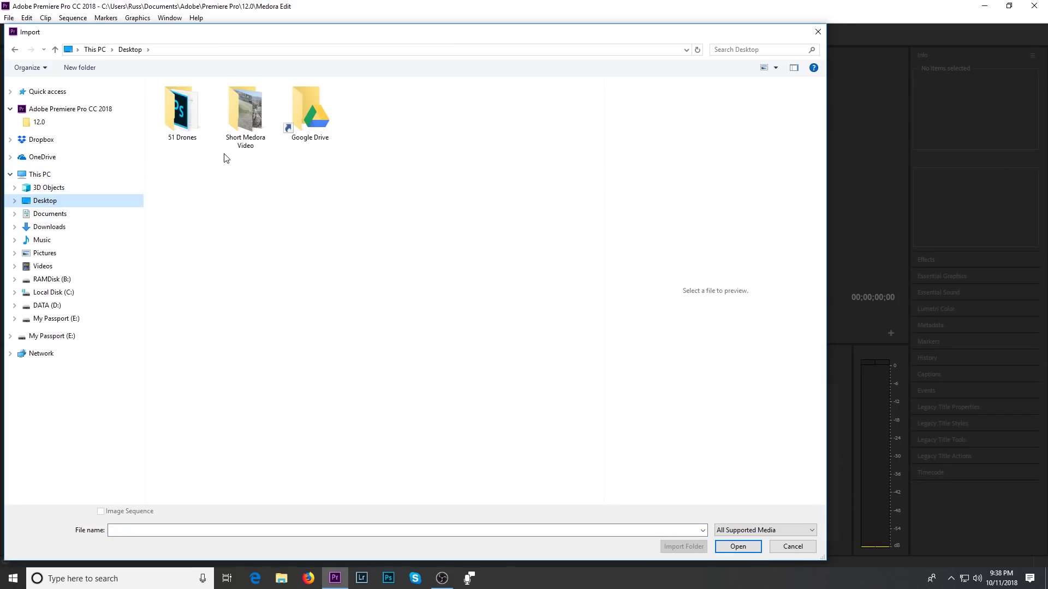
double_click(242, 113)
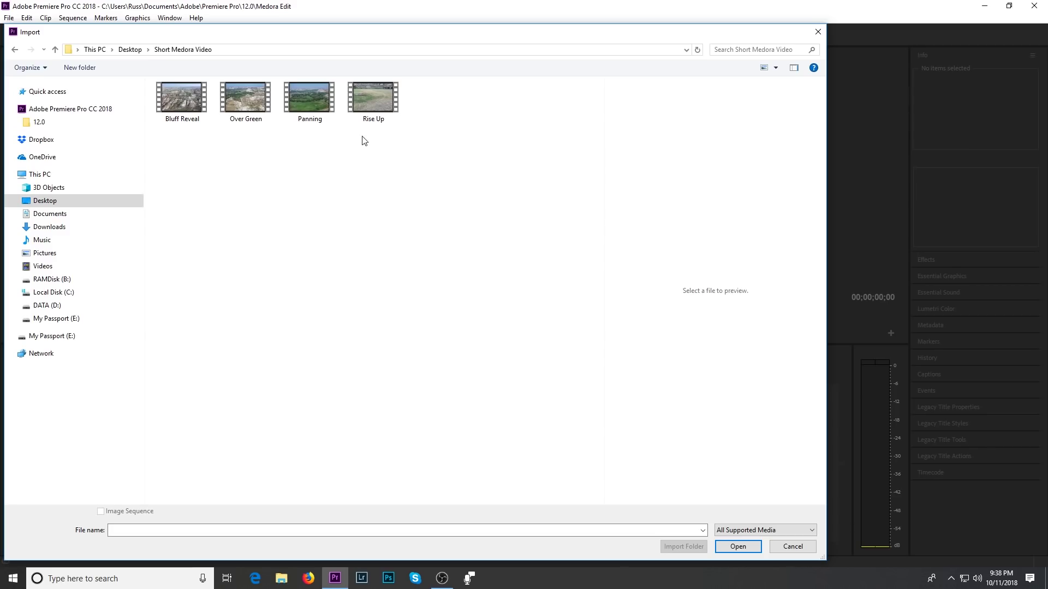
left_click_drag(186, 158, 368, 93)
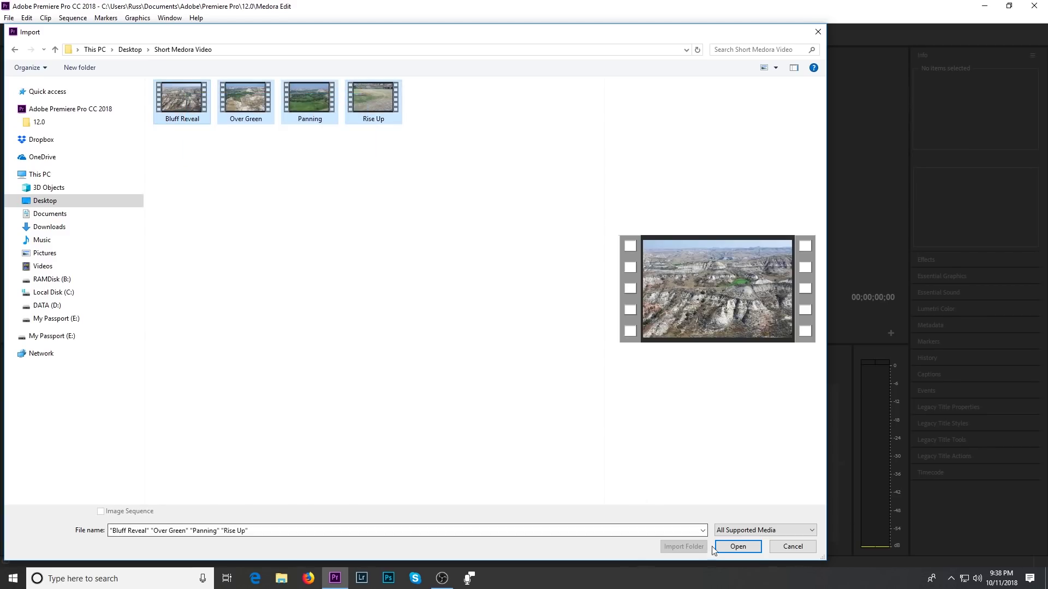
left_click(729, 548)
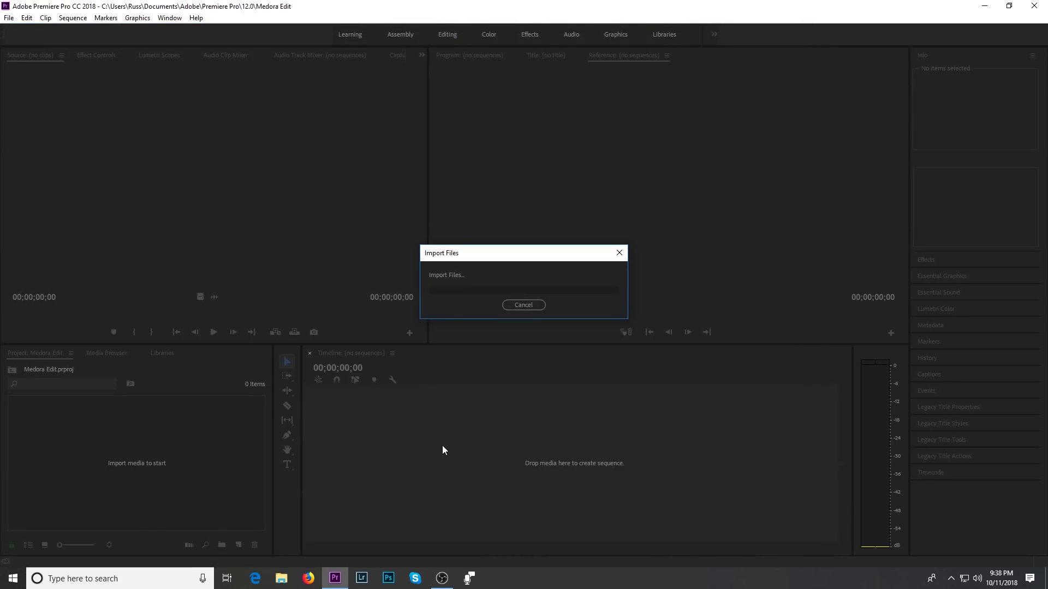
left_click(146, 512)
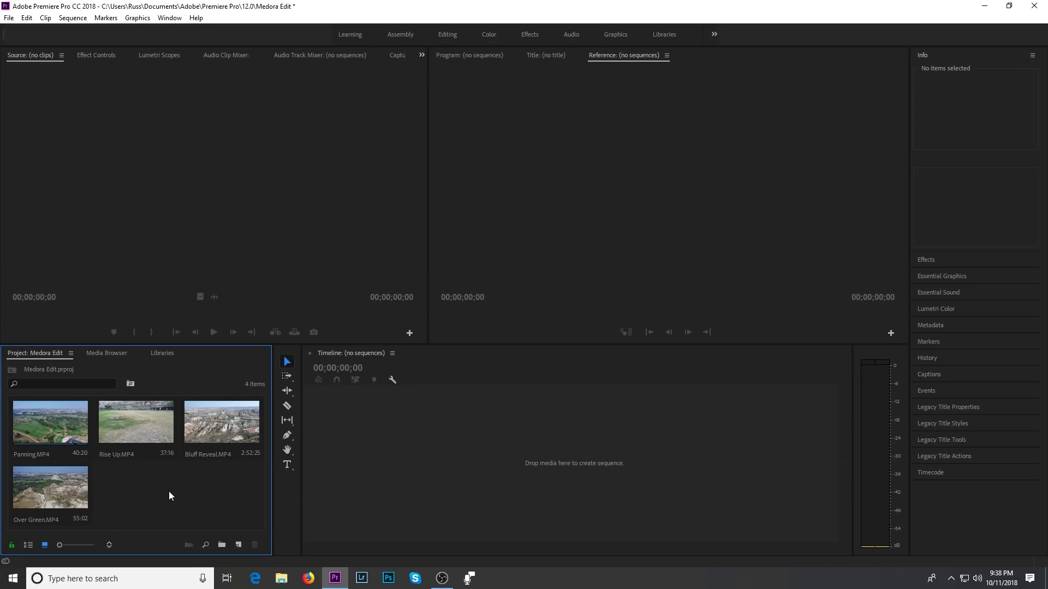
Step: Close the Reference monitor panel and return to the imported clips in the project
left_click(665, 57)
left_click(689, 64)
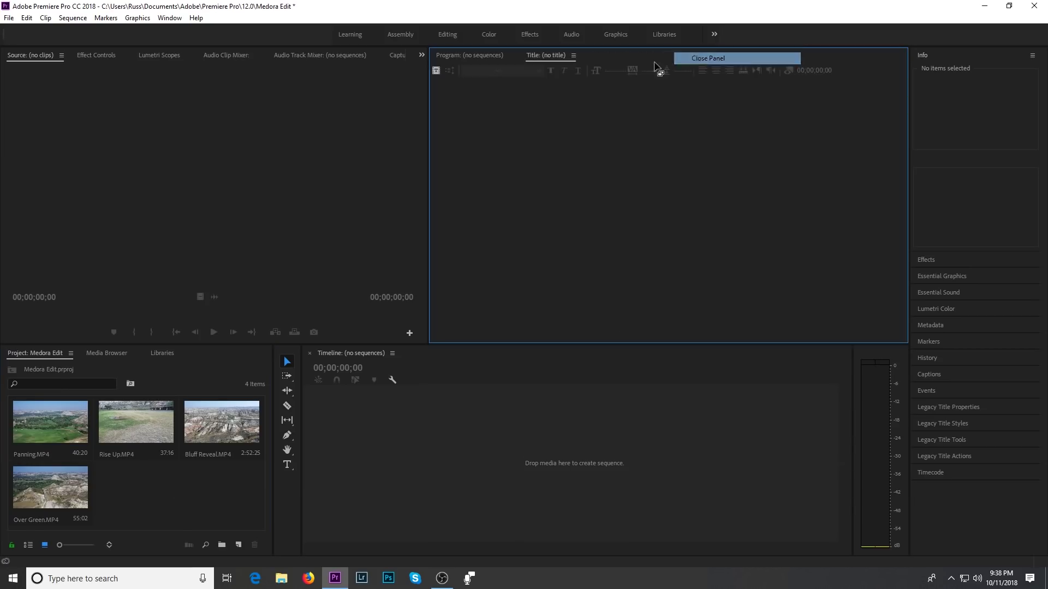
left_click(142, 479)
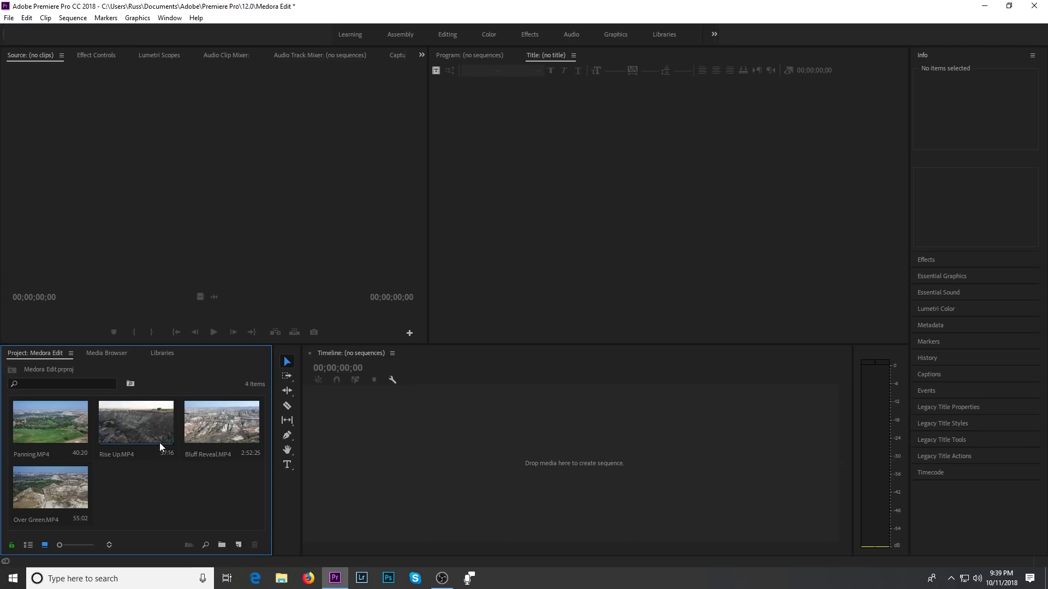
Step: Check the file properties of the Rise Up.MP4 clip, including its image size and frame rate
right_click(130, 428)
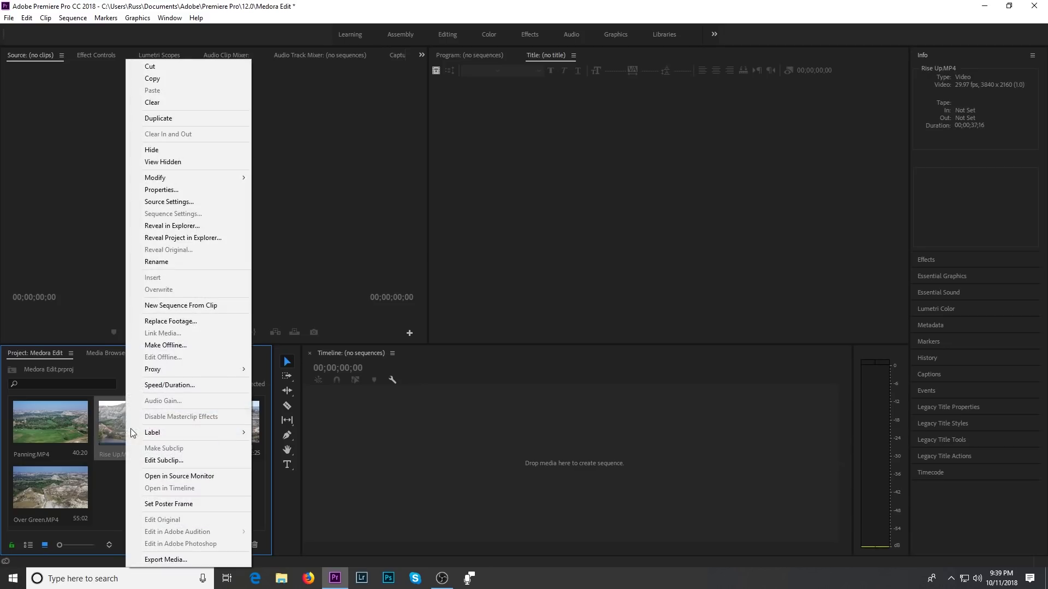
left_click(170, 192)
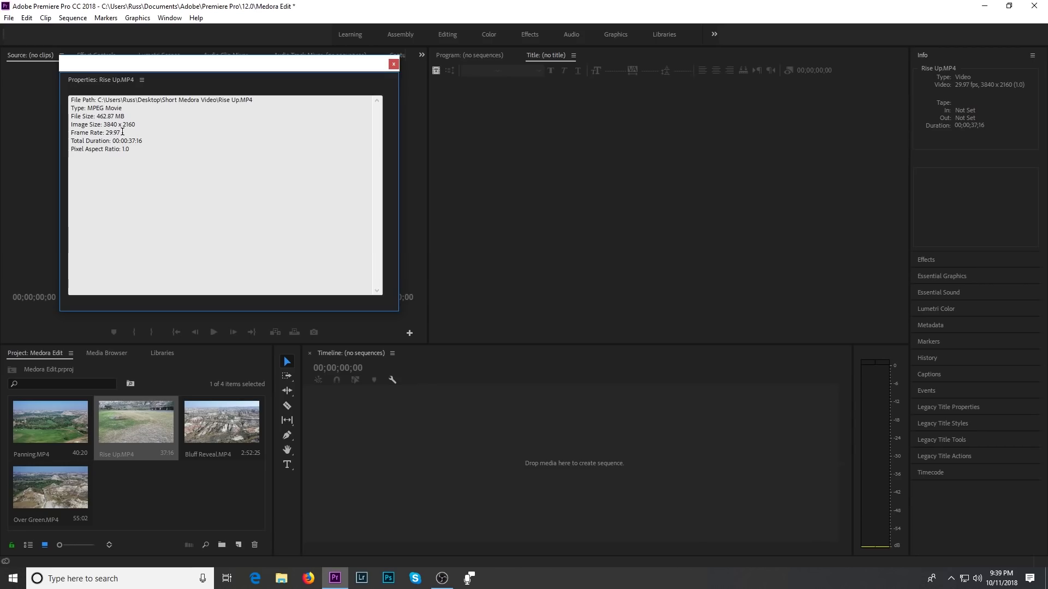
left_click(393, 64)
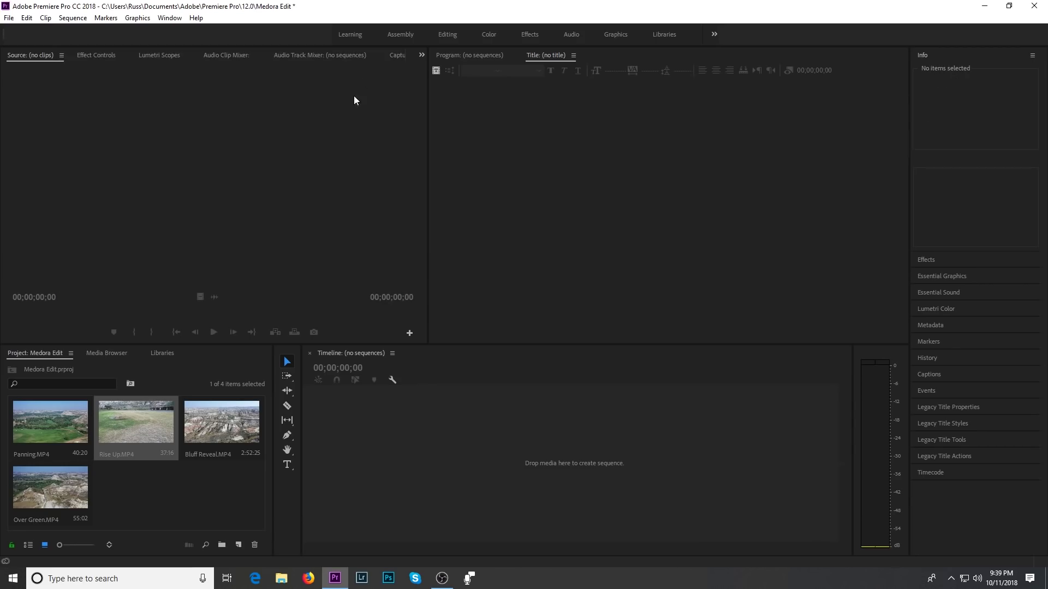
Step: Preview the HDV 1080p30 preset for a new sequence, and create Sequence 01 from the custom 4K Downscale to 1080 preset
left_click(9, 18)
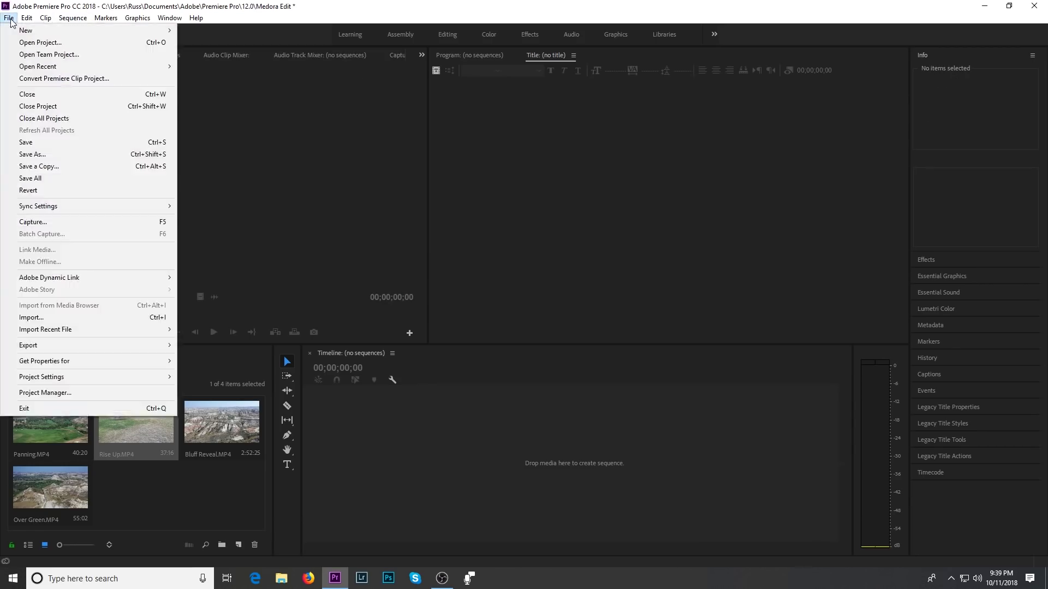
mouse_move(21, 31)
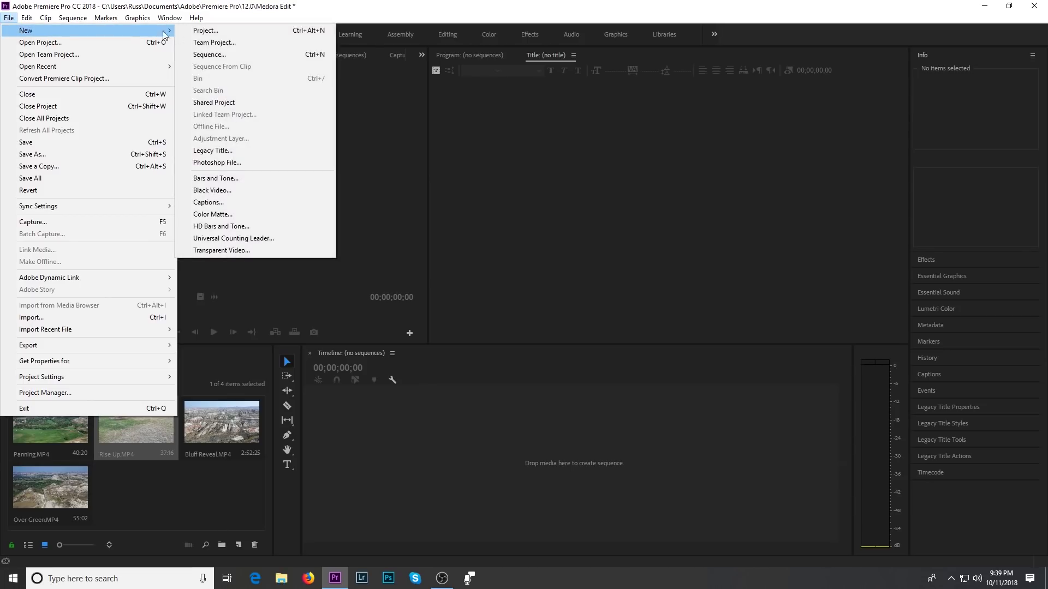
left_click(227, 57)
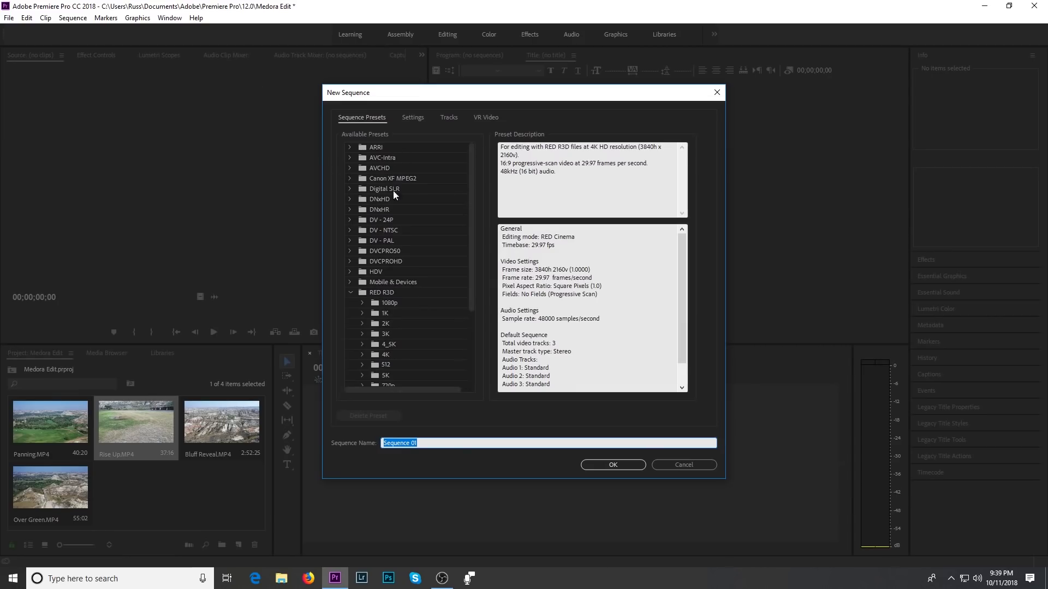
left_click(350, 292)
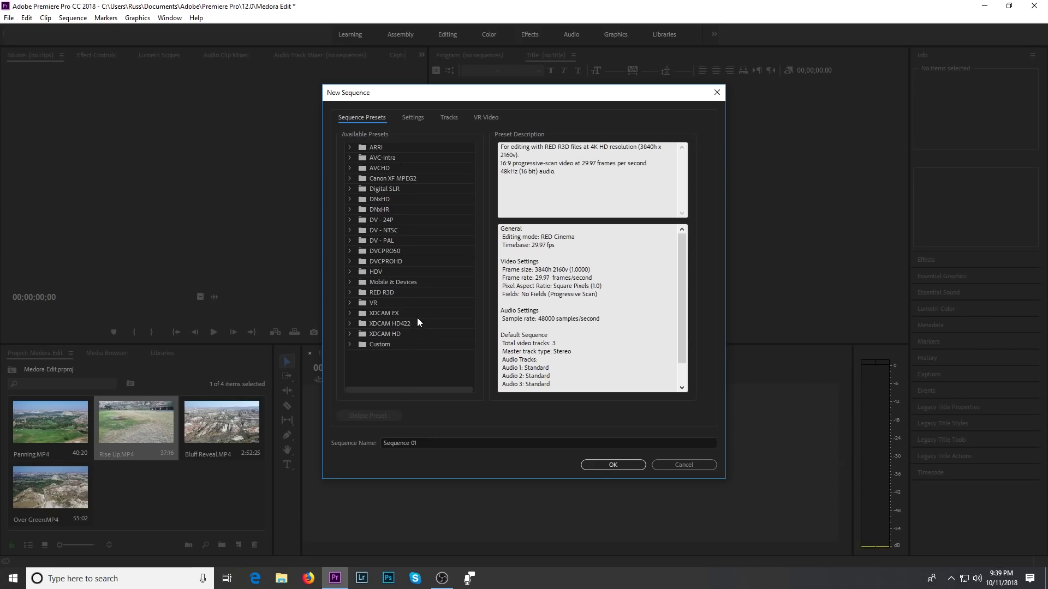
left_click(349, 272)
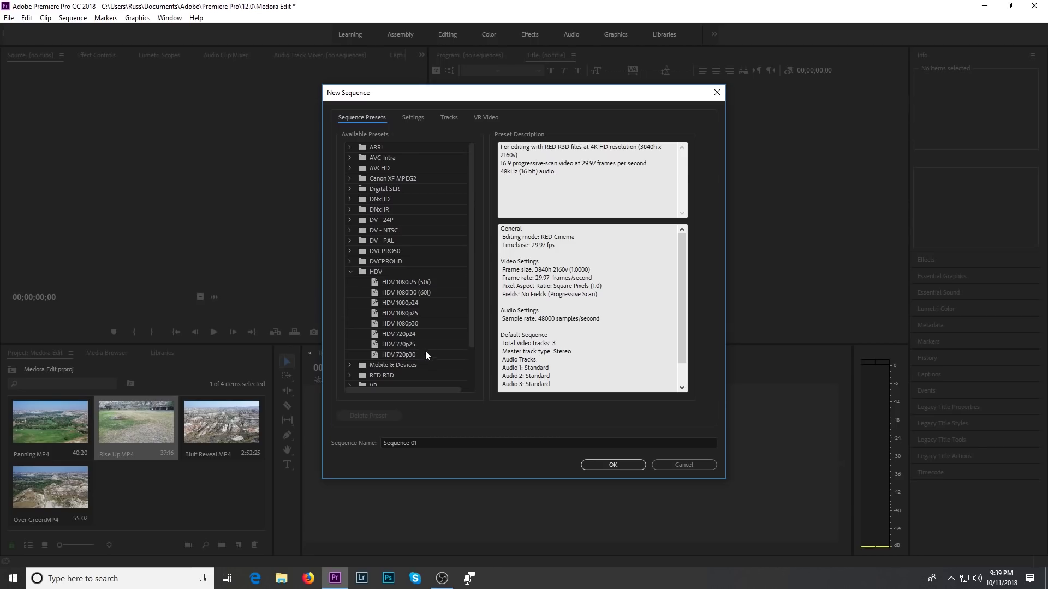
left_click(403, 324)
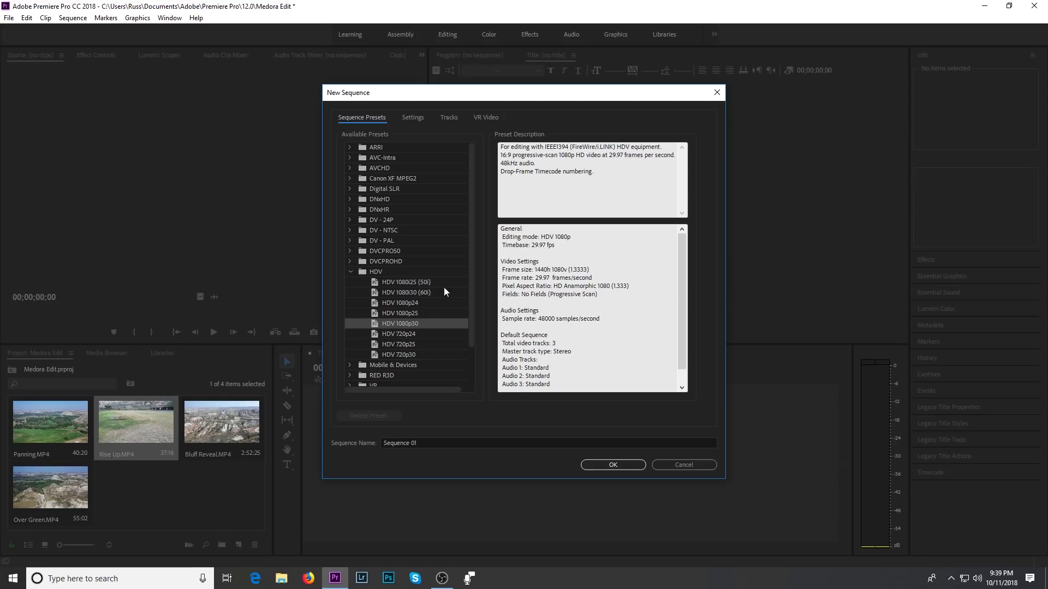
left_click(350, 272)
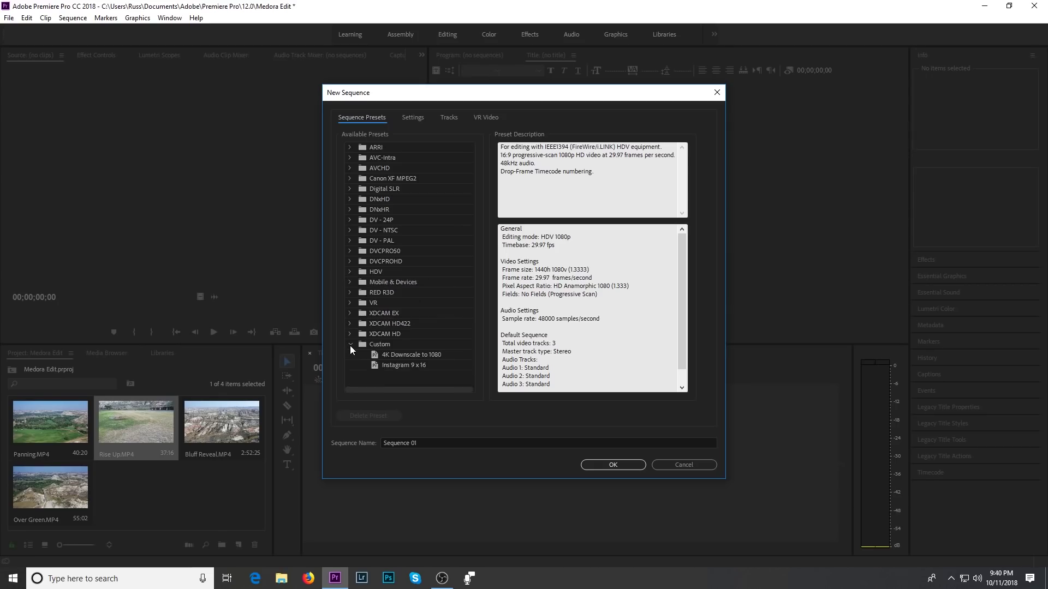
left_click(397, 355)
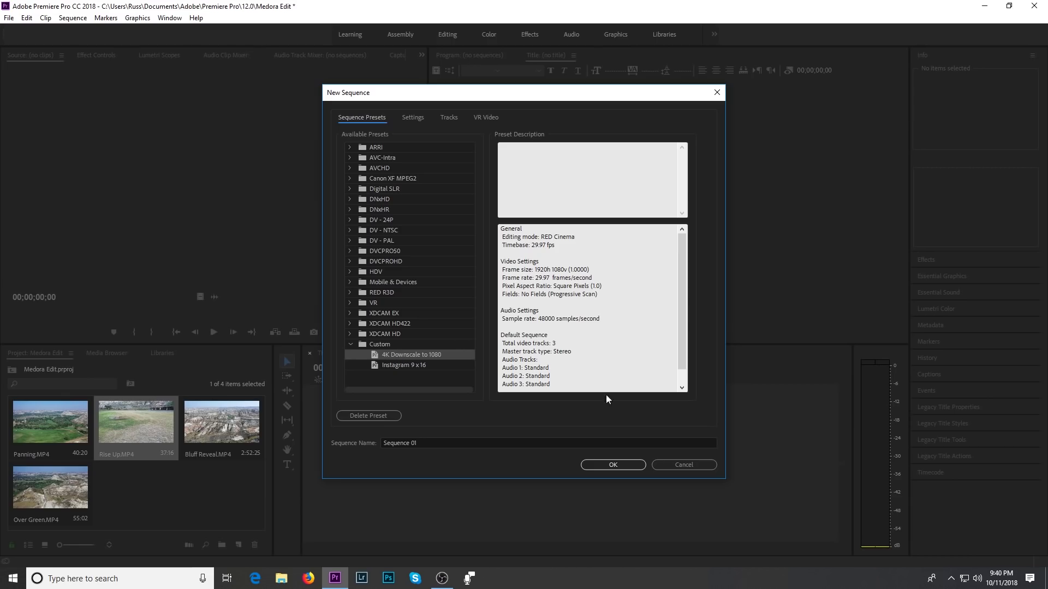
left_click(606, 464)
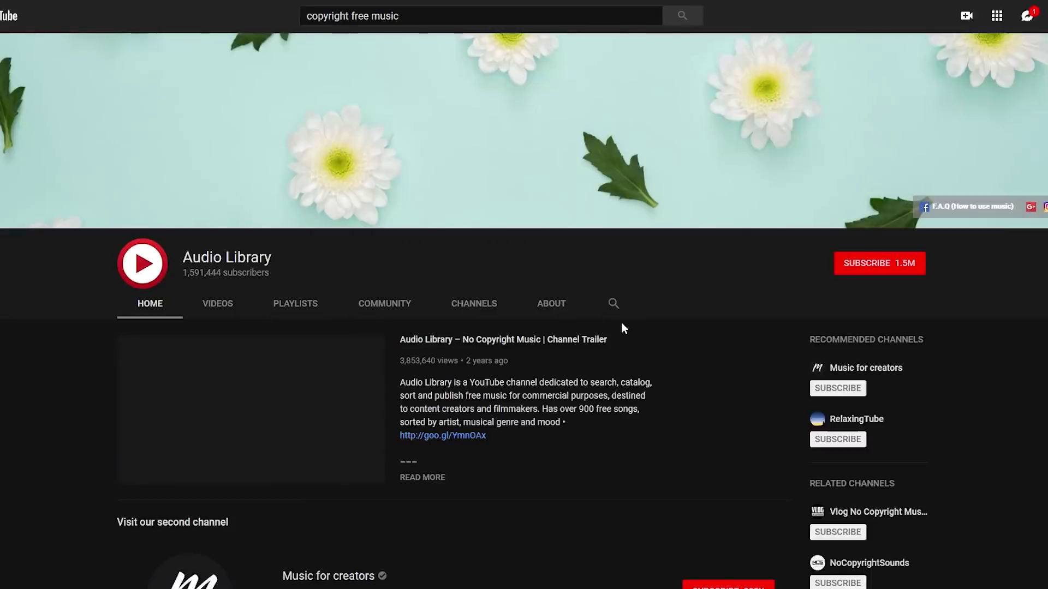
Step: Switch to Firefox and open the free music Audio Library in YouTube's Creator Studio
scroll(735, 394, "down", 5)
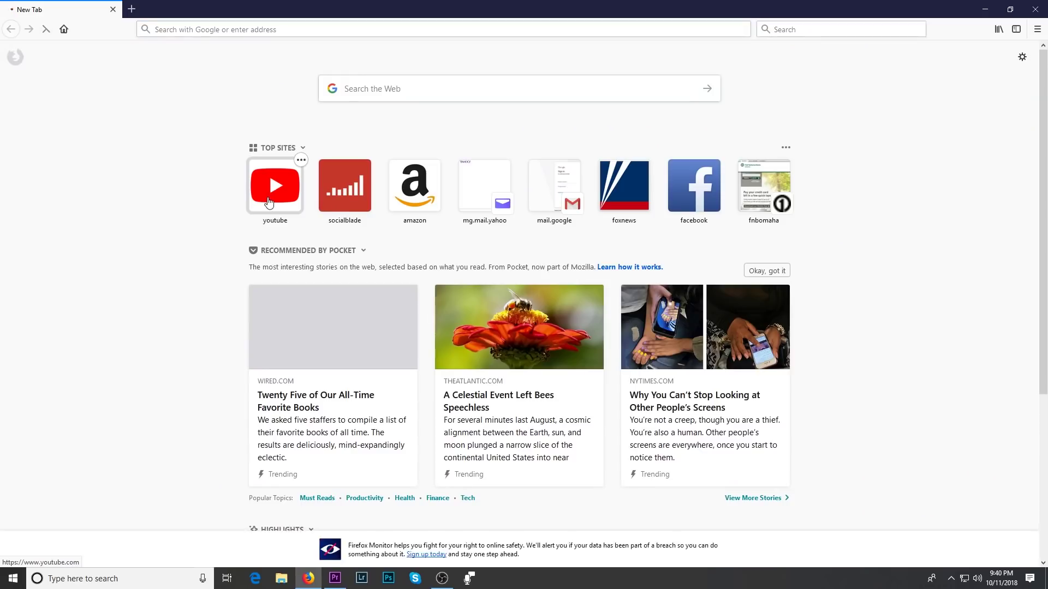
left_click(263, 203)
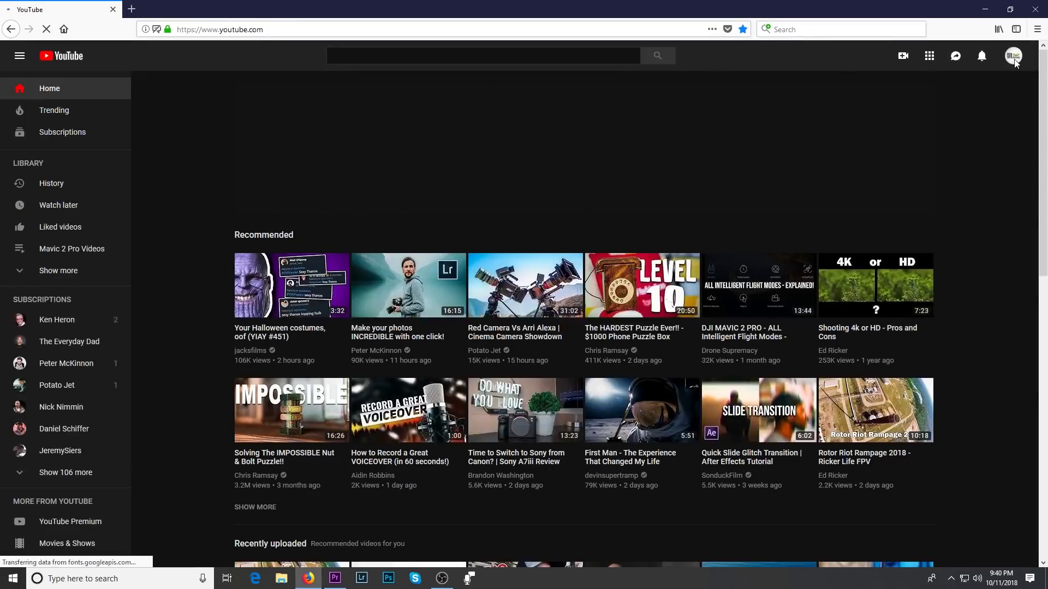
left_click(1014, 58)
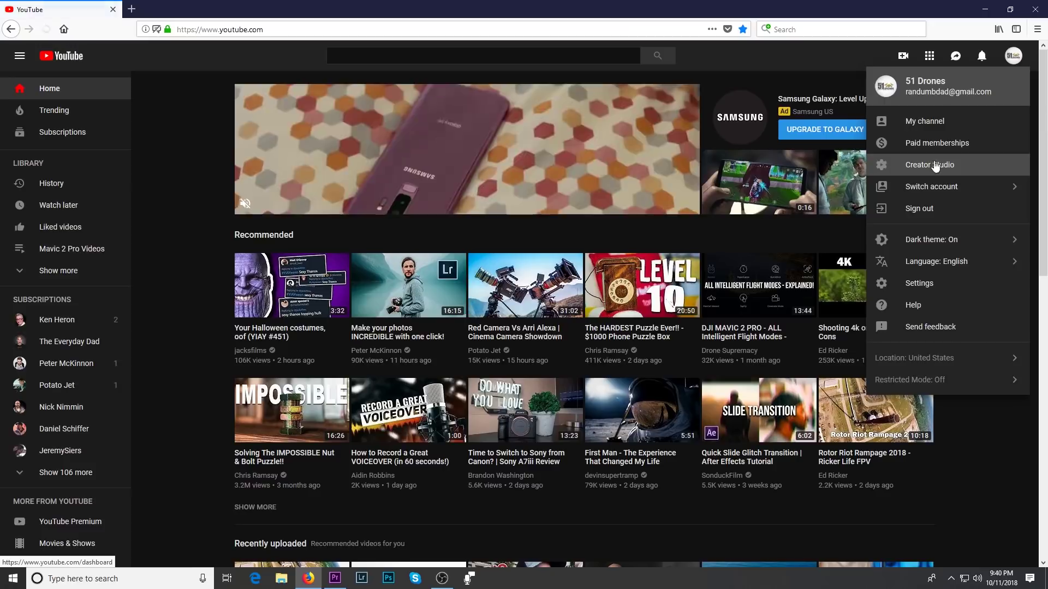
left_click(973, 166)
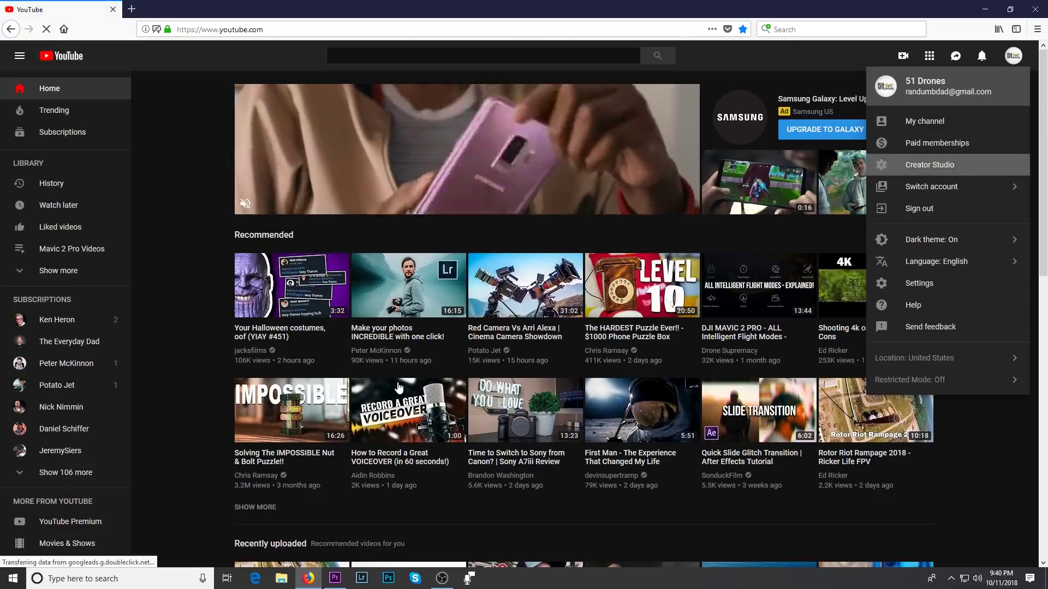
left_click(223, 362)
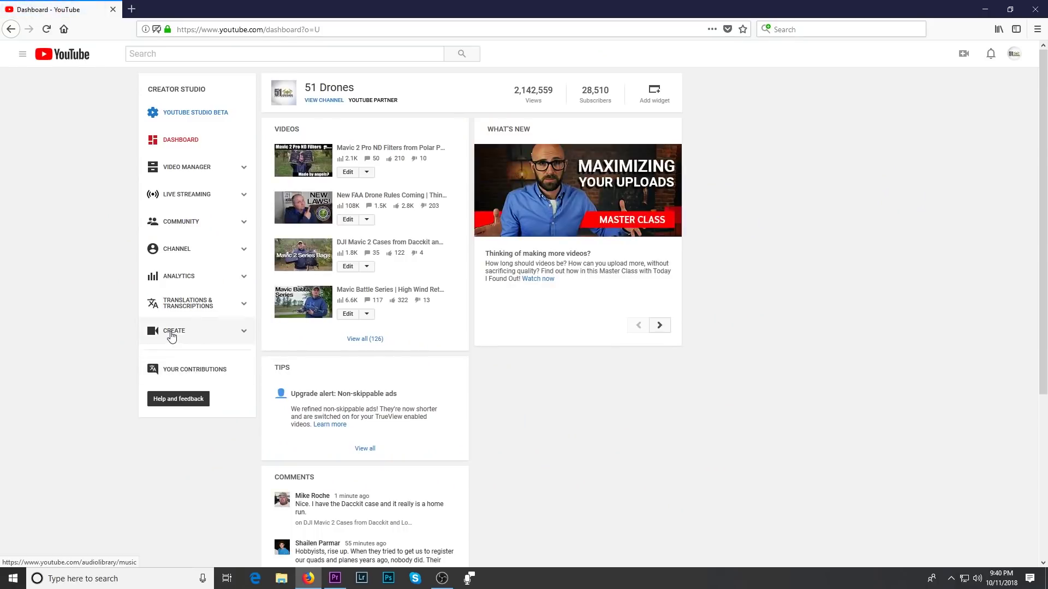
left_click(172, 333)
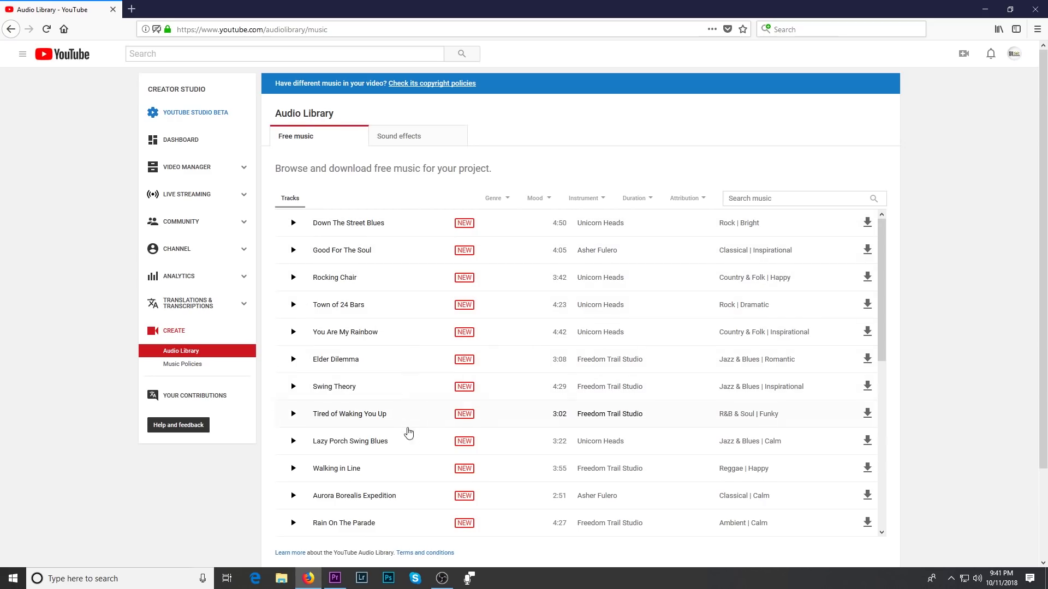
Step: Look through the genre, mood and instrument filter options, and filter the free music to durations of :30 - 1:00
left_click(497, 199)
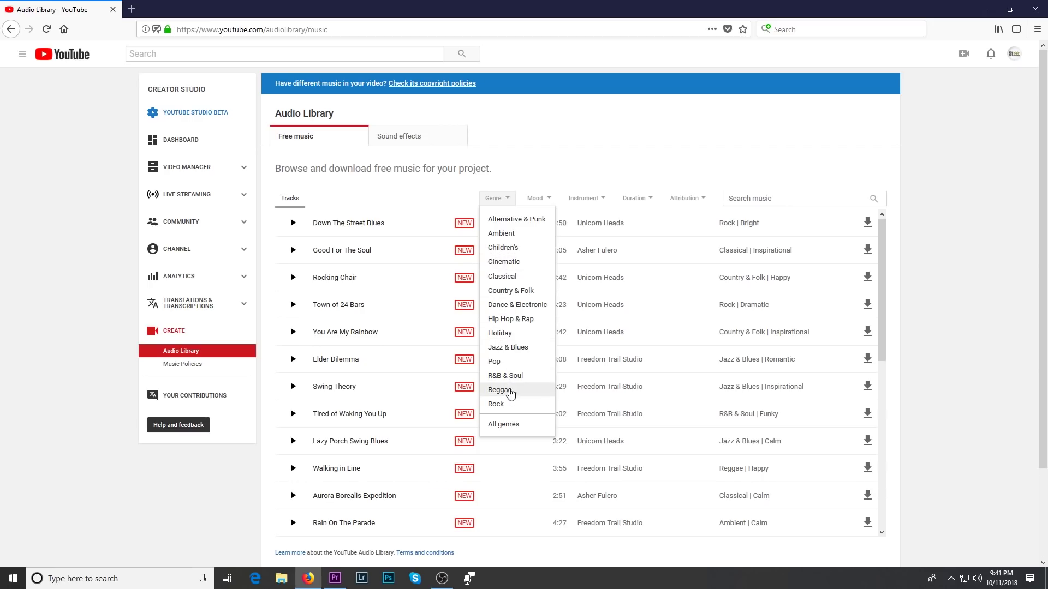
left_click(535, 200)
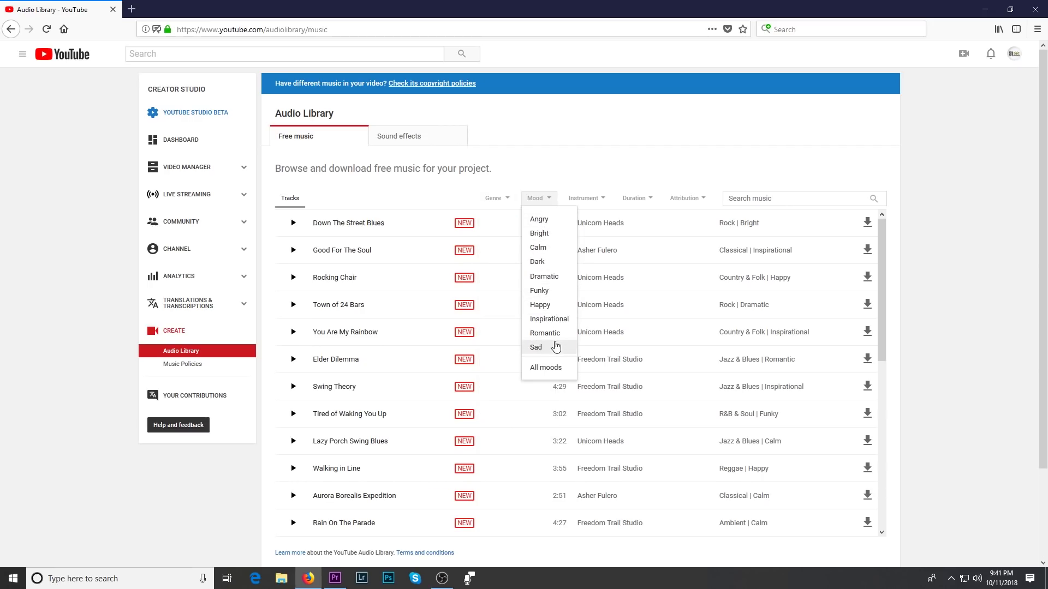
left_click(585, 199)
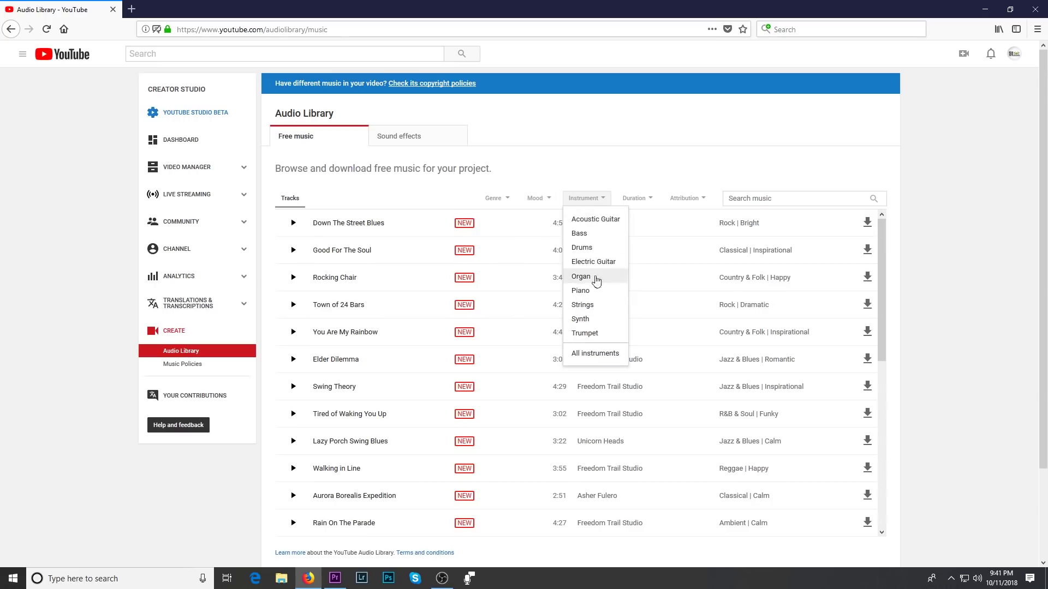
left_click(638, 200)
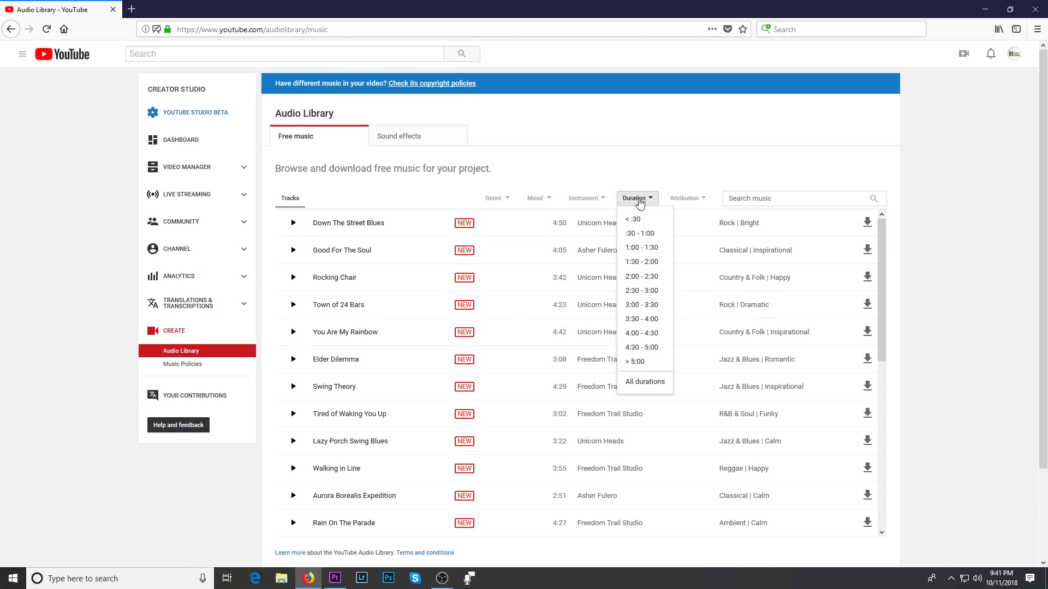
left_click(648, 235)
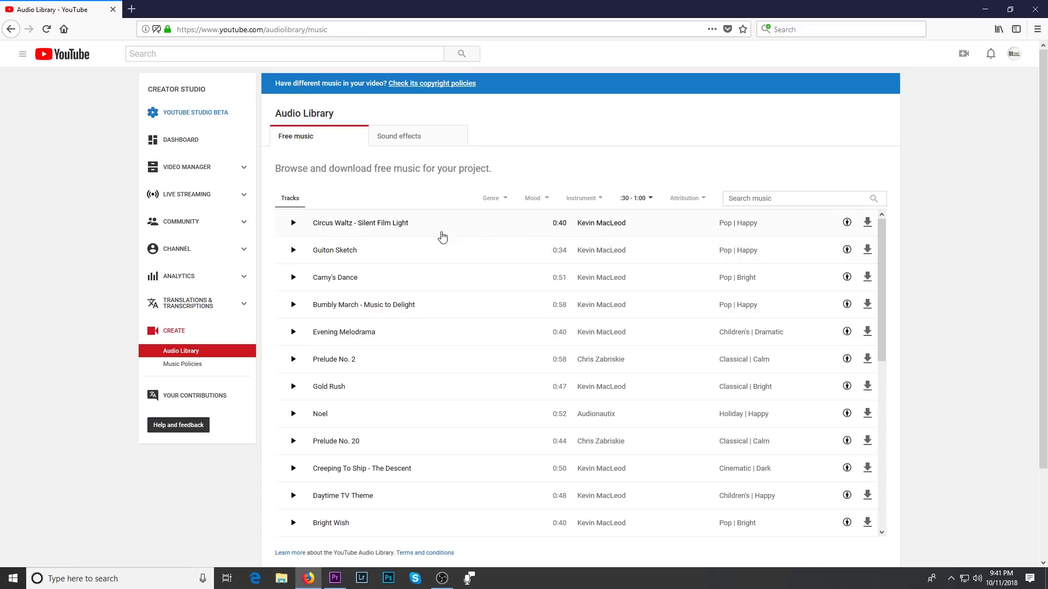
scroll(418, 433, "down", 5)
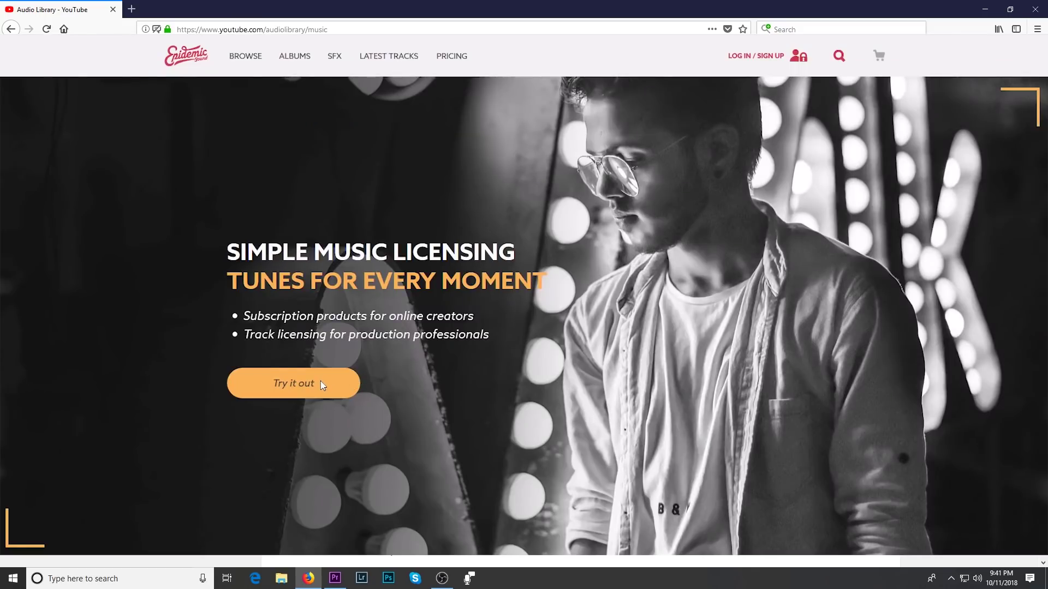
Step: Close Firefox and import the music track ES_In The Beginning 3 from the YouTube Music folder in Downloads into the Premiere Pro project
scroll(371, 402, "down", 6)
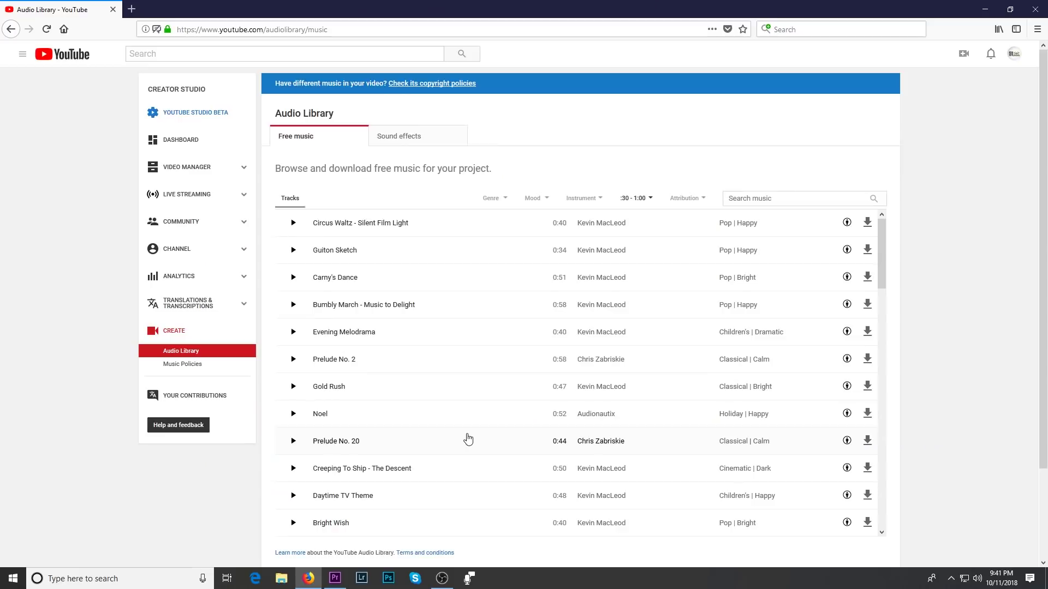
left_click(1034, 10)
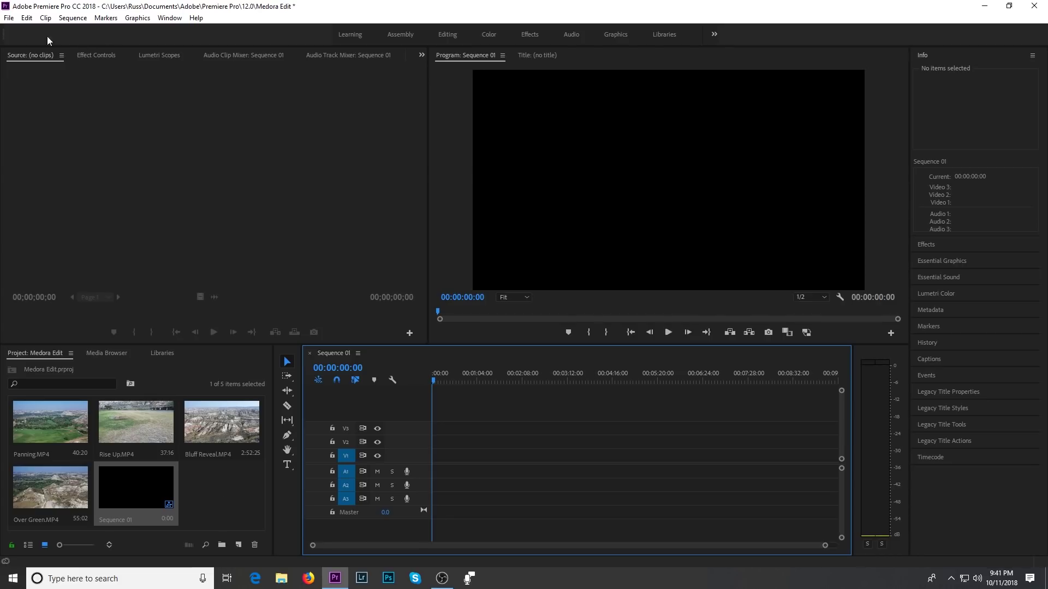
left_click(15, 21)
left_click(27, 318)
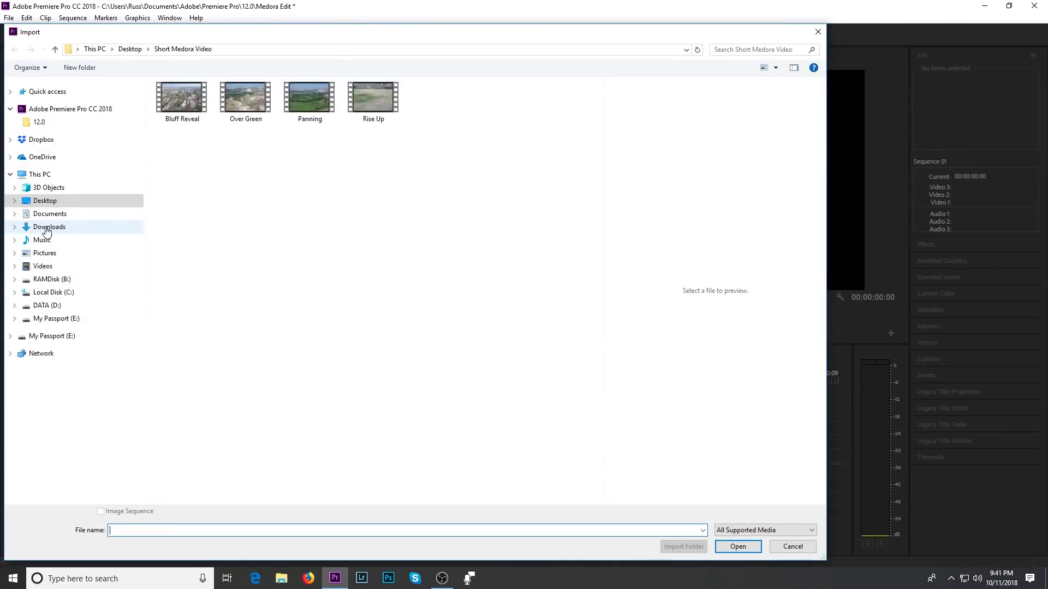
left_click(47, 229)
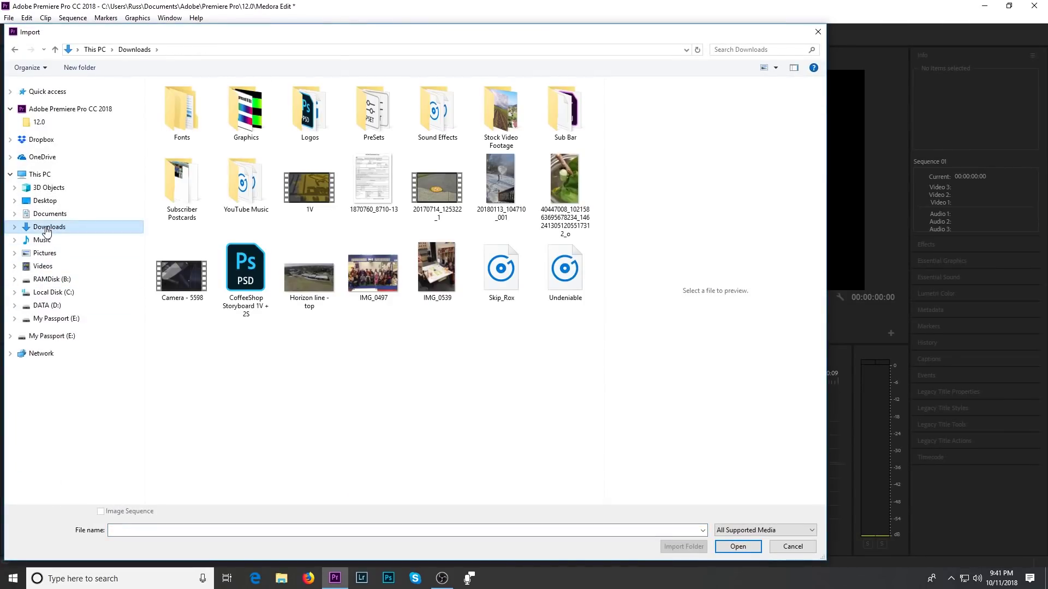
double_click(236, 194)
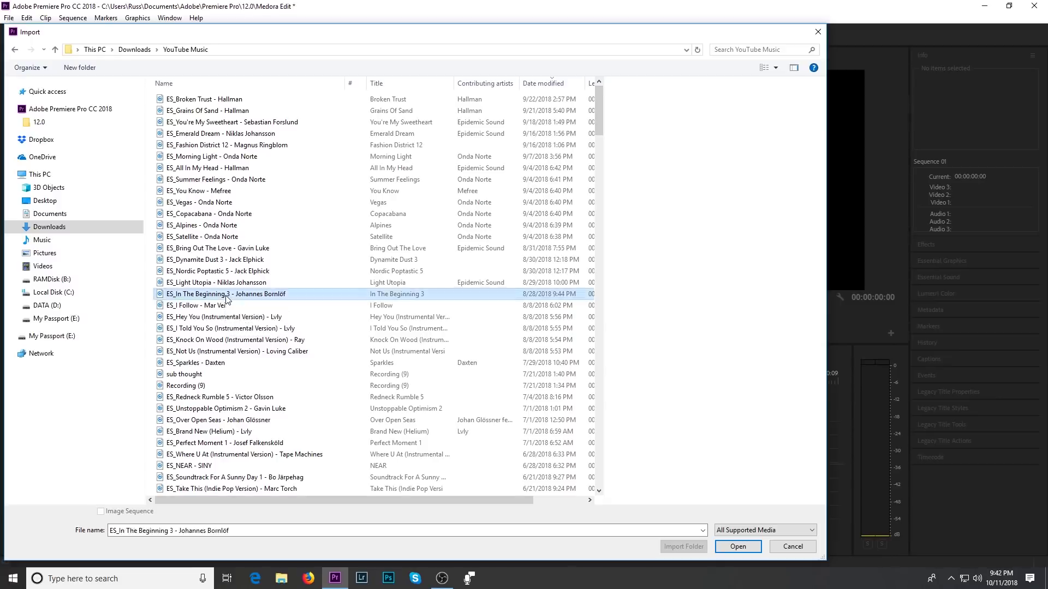
double_click(226, 294)
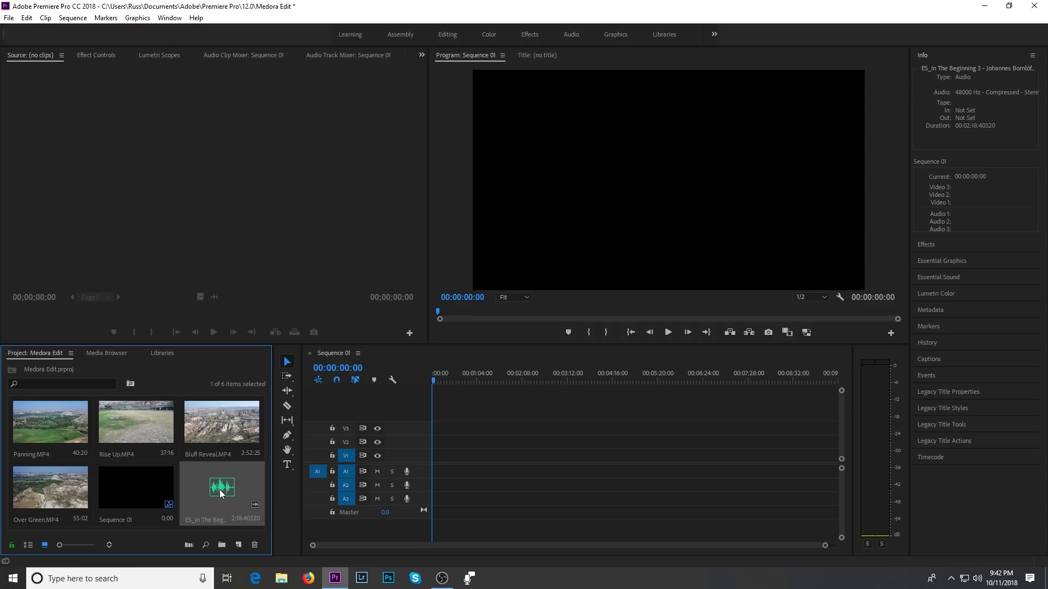
Step: Open the music track in the Source monitor and mark its In point at 00:00:03:16 and Out point at 00:01:03:20
left_click_drag(197, 472, 142, 200)
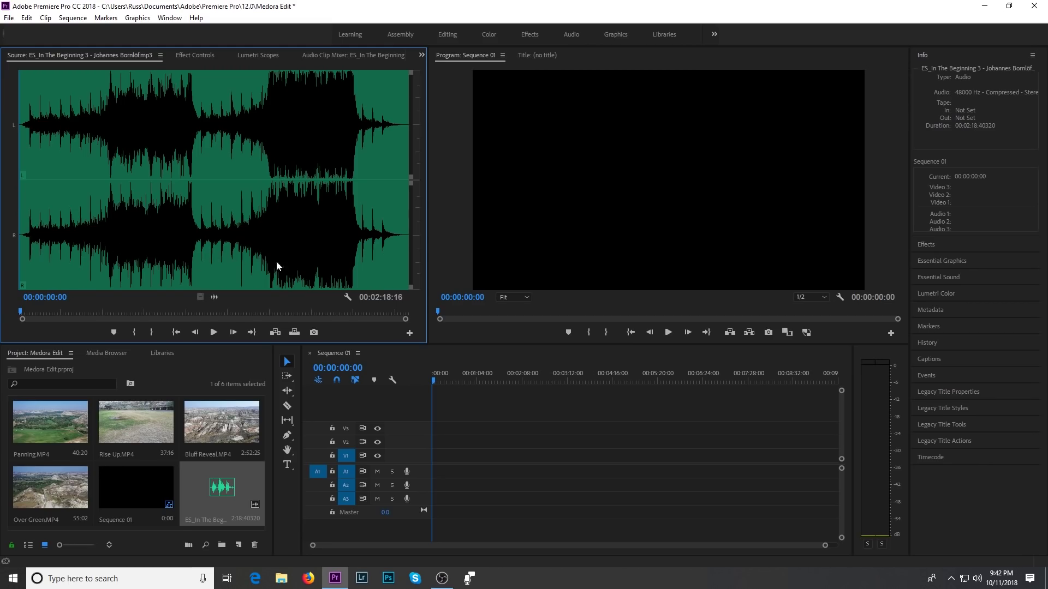
left_click(28, 277)
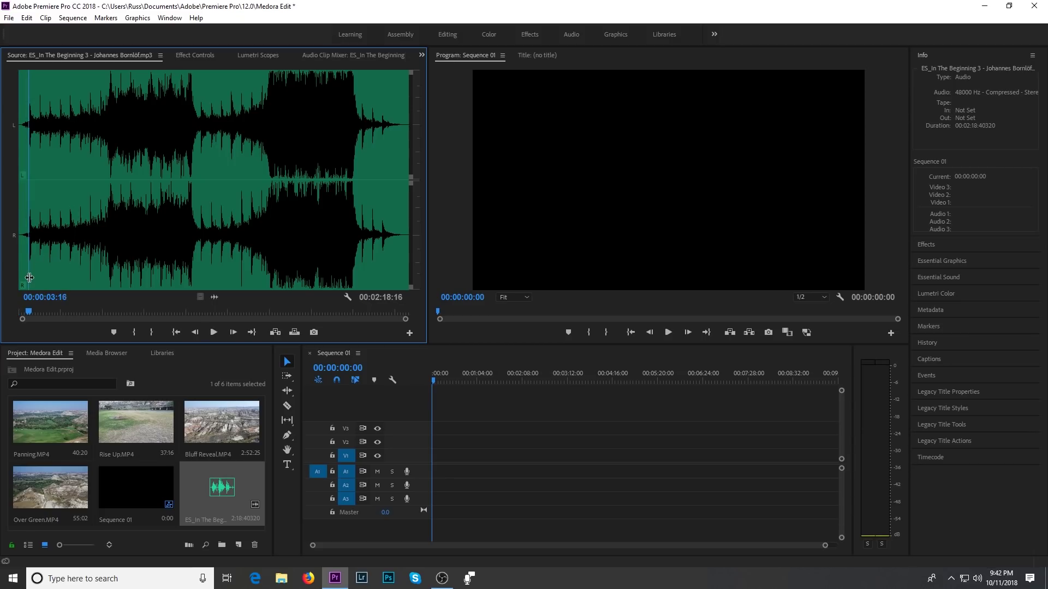
key("i")
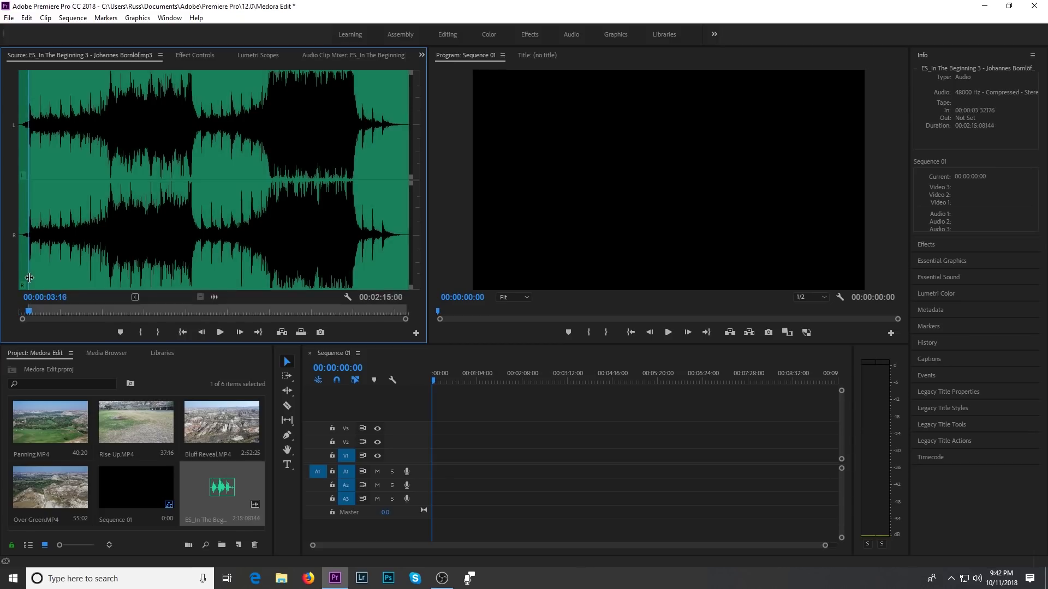
left_click(198, 280)
left_click_drag(199, 280, 198, 283)
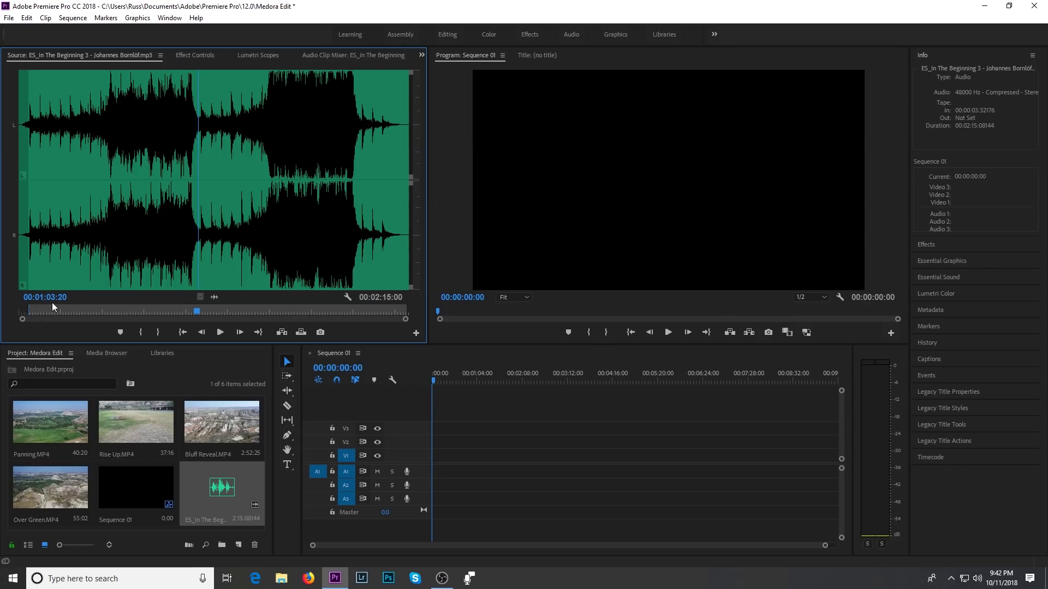
key("o")
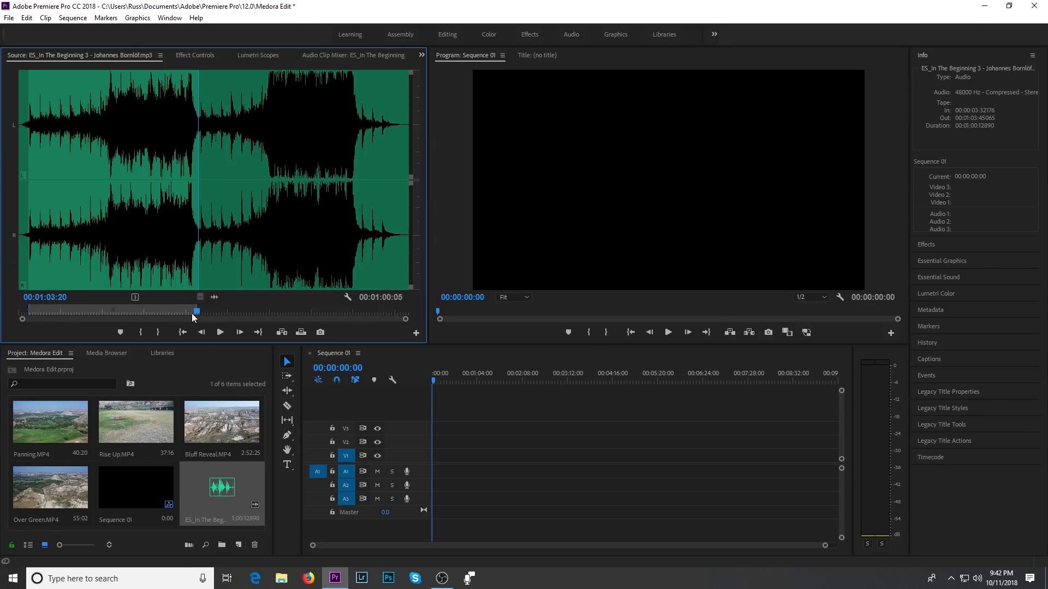
Step: Place the marked music section on track A1 at the start of Sequence 01 and make the track taller to show its waveform
left_click_drag(214, 297, 433, 474)
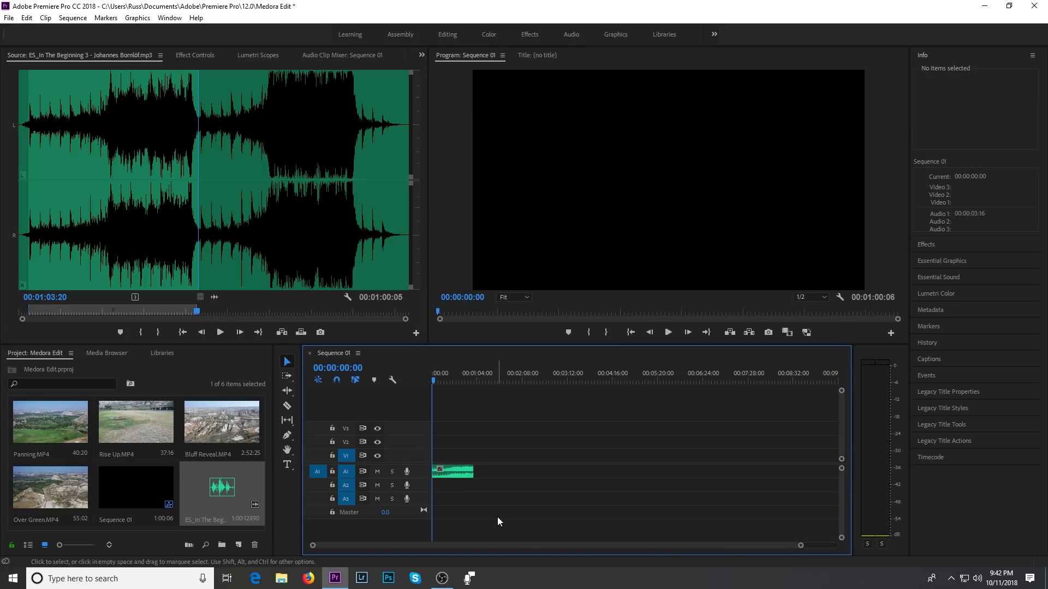
left_click_drag(796, 547, 667, 548)
left_click_drag(423, 476, 425, 508)
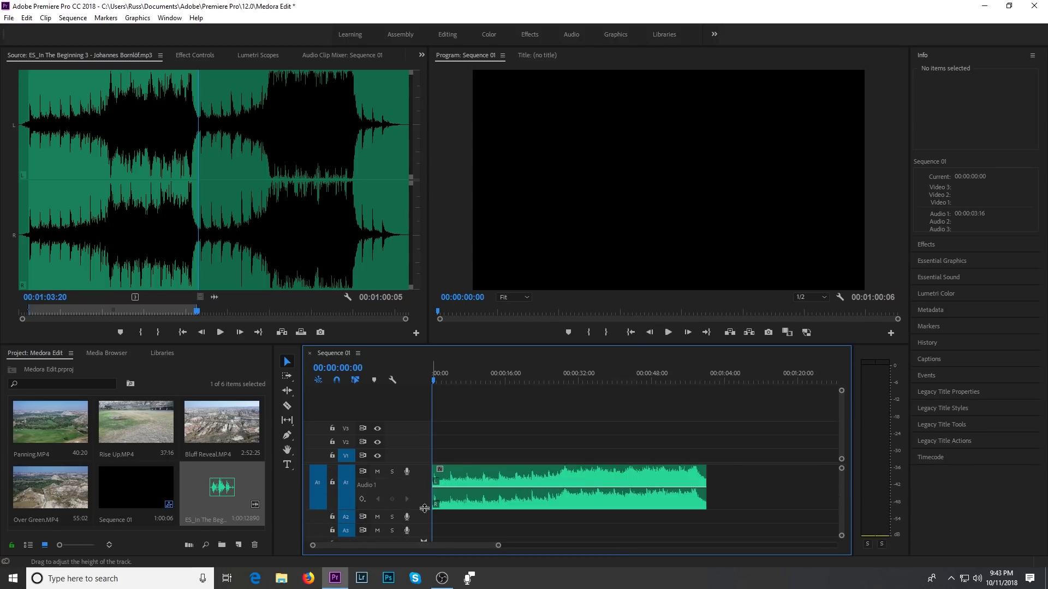
key("equal")
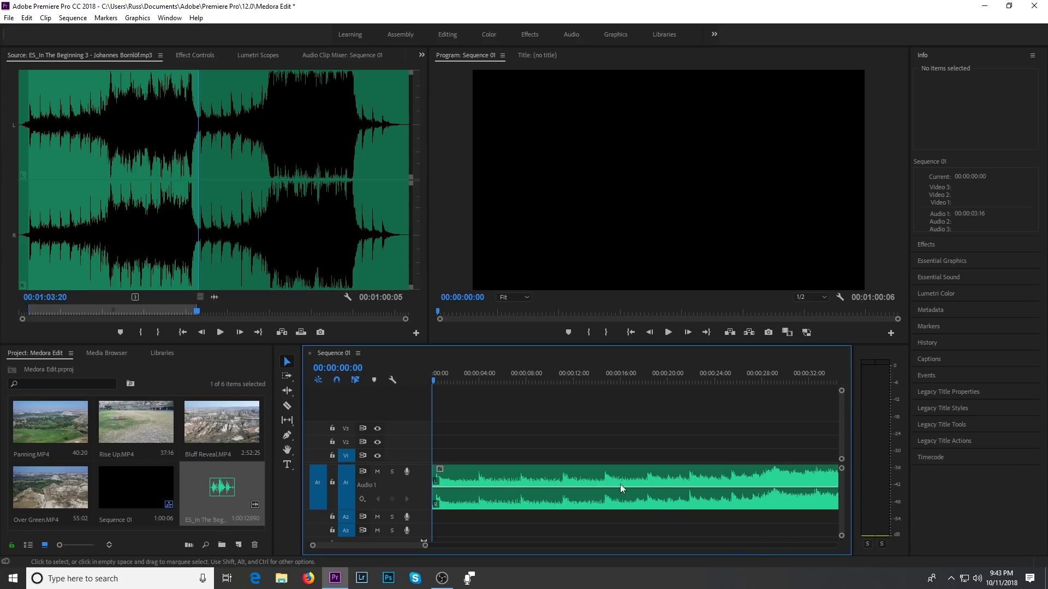
key("equal")
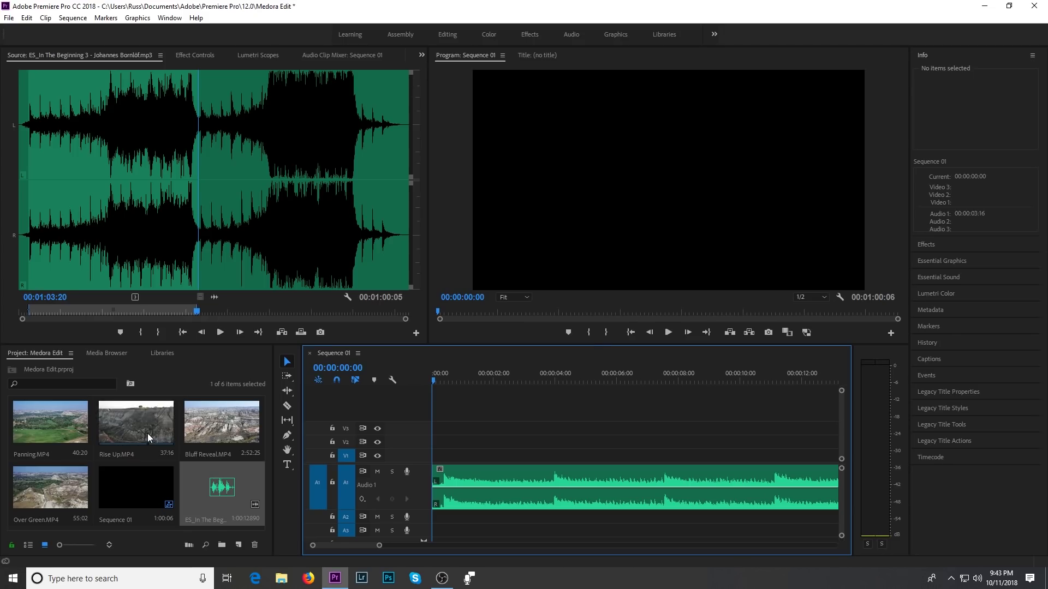
Step: Mark Rise Up.MP4 from 00:00:15:12 to 00:00:20:19 and place that section at the start of video track V1
left_click_drag(132, 434, 139, 237)
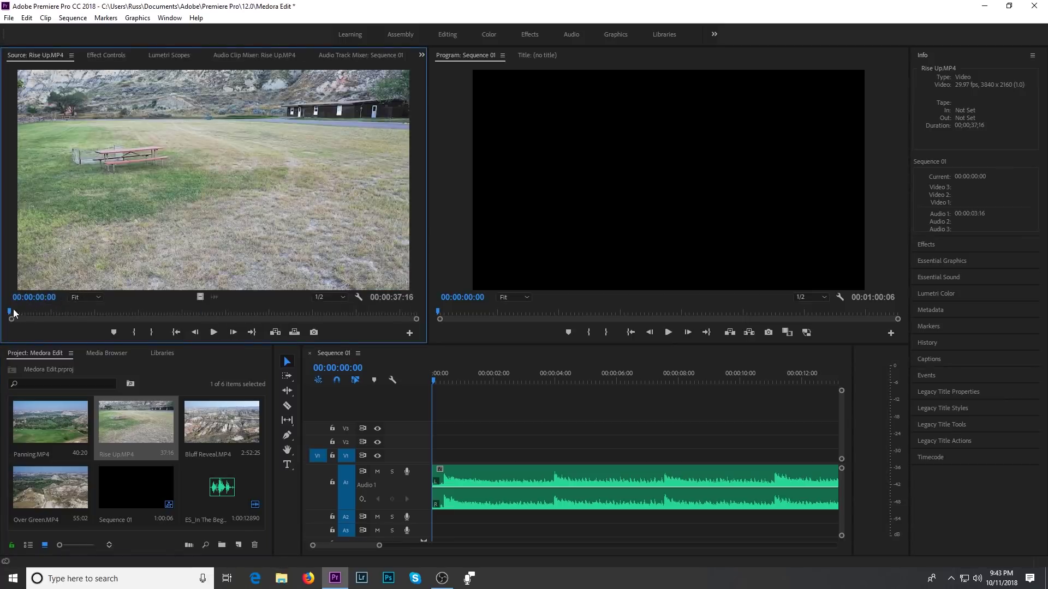
left_click_drag(11, 312, 176, 316)
key("i")
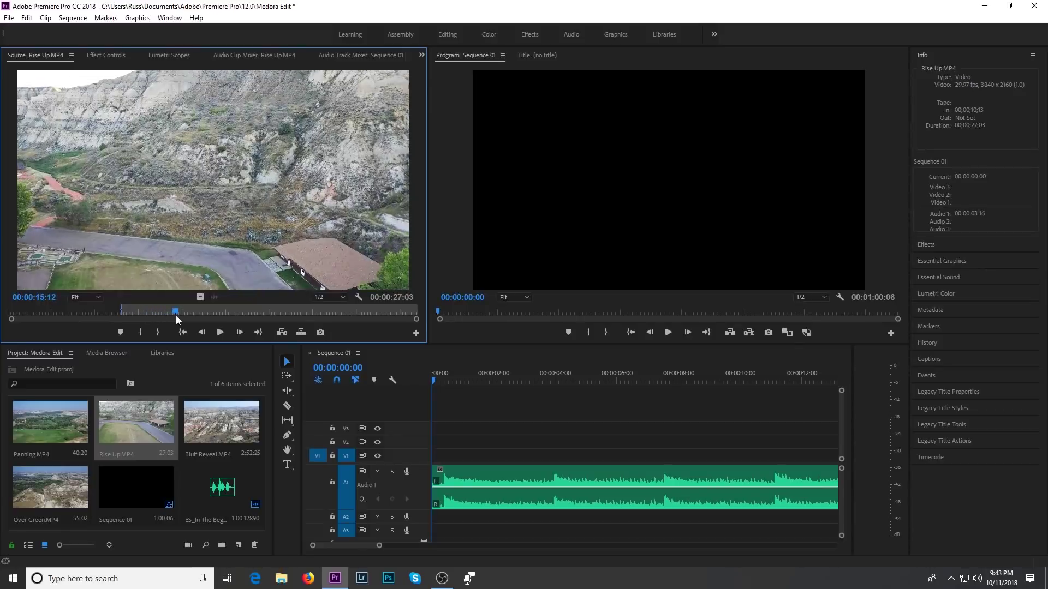
key("i")
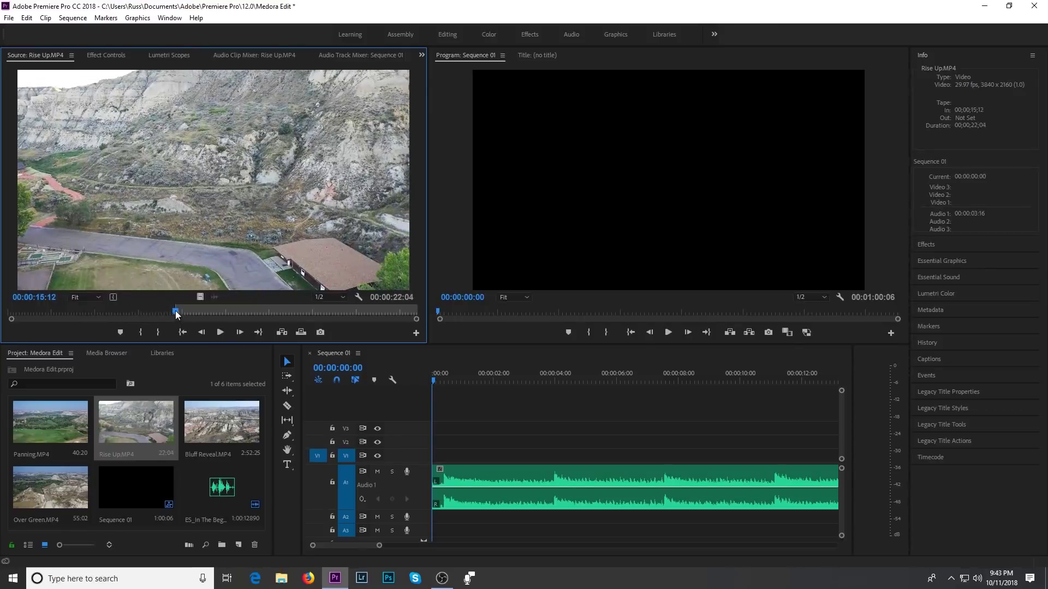
left_click_drag(176, 313, 445, 462)
key("o")
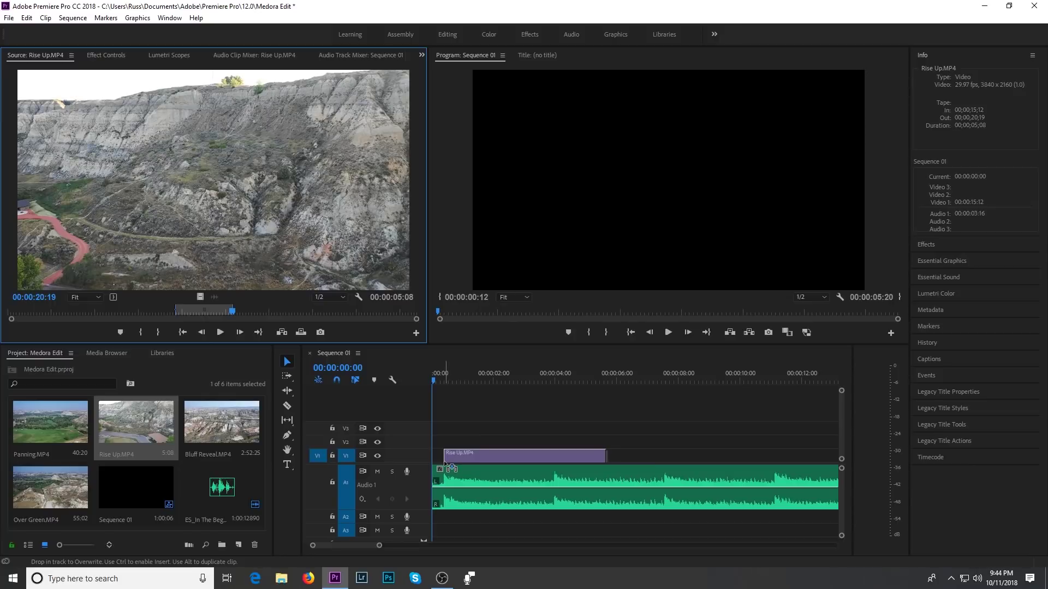
left_click_drag(445, 463, 434, 462)
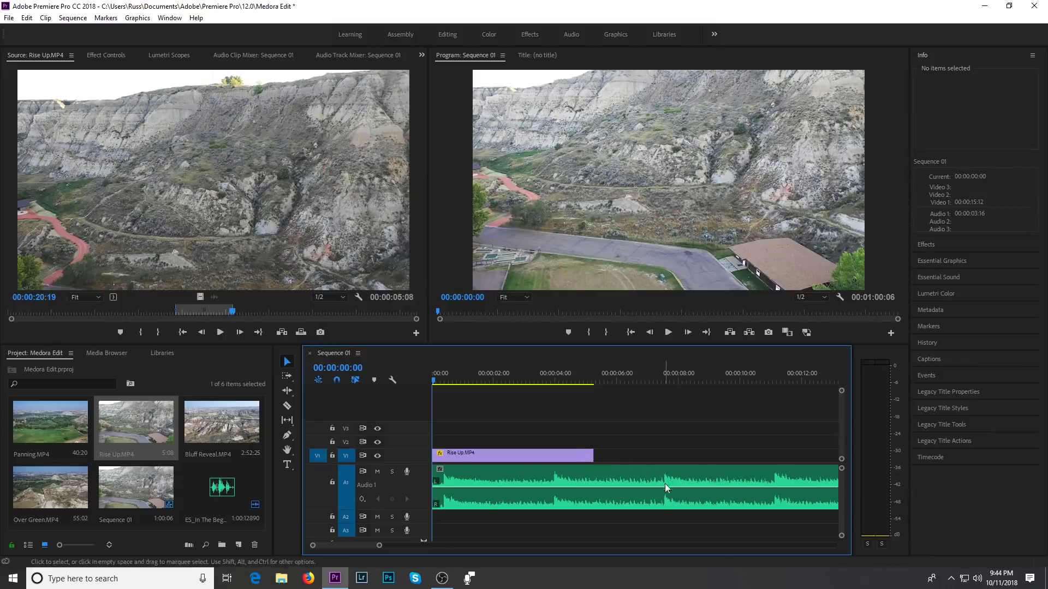
Step: Extend the end of the Rise Up.MP4 clip on V1 to the music beat at 00:00:07:16
left_click_drag(588, 456, 659, 461)
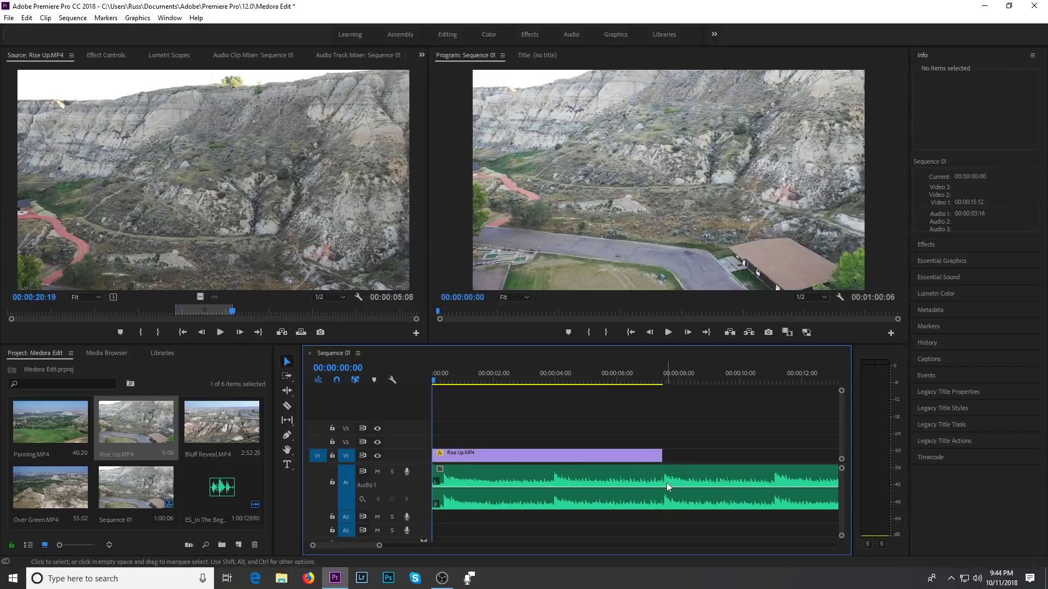
left_click_drag(440, 382, 666, 390)
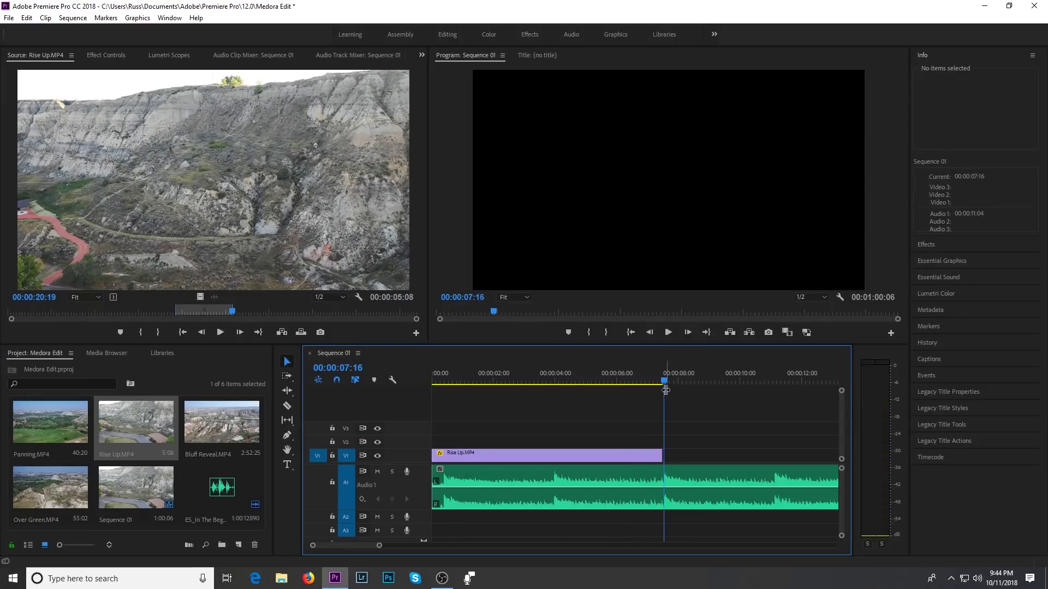
left_click_drag(658, 452, 660, 452)
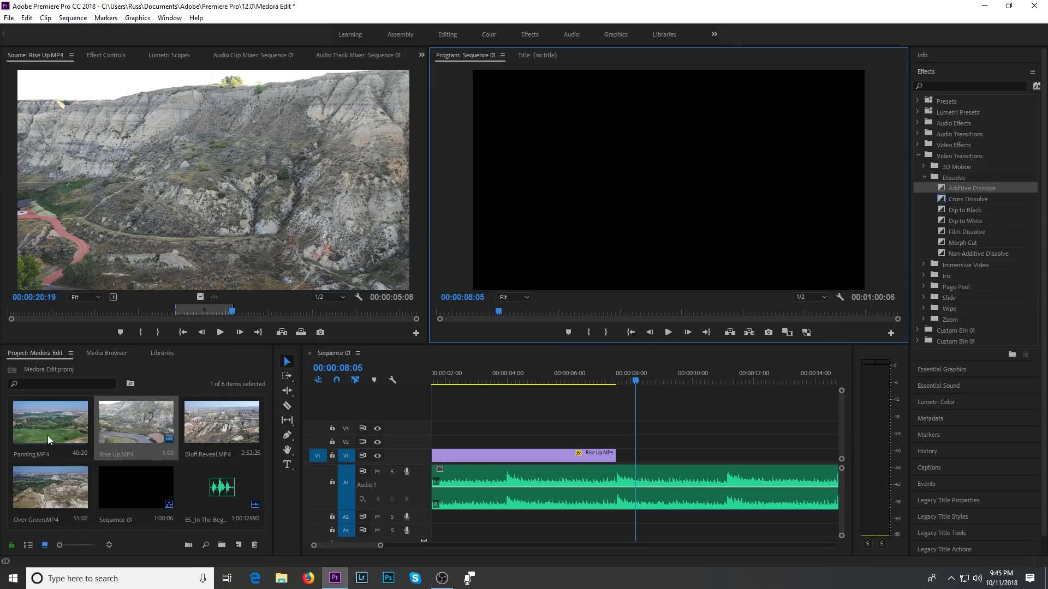
Step: Mark an 8:12 section of Panning.MP4 ending at 00:00:34:18 and place its video on V1 directly after Rise Up.MP4
left_click_drag(71, 434, 145, 206)
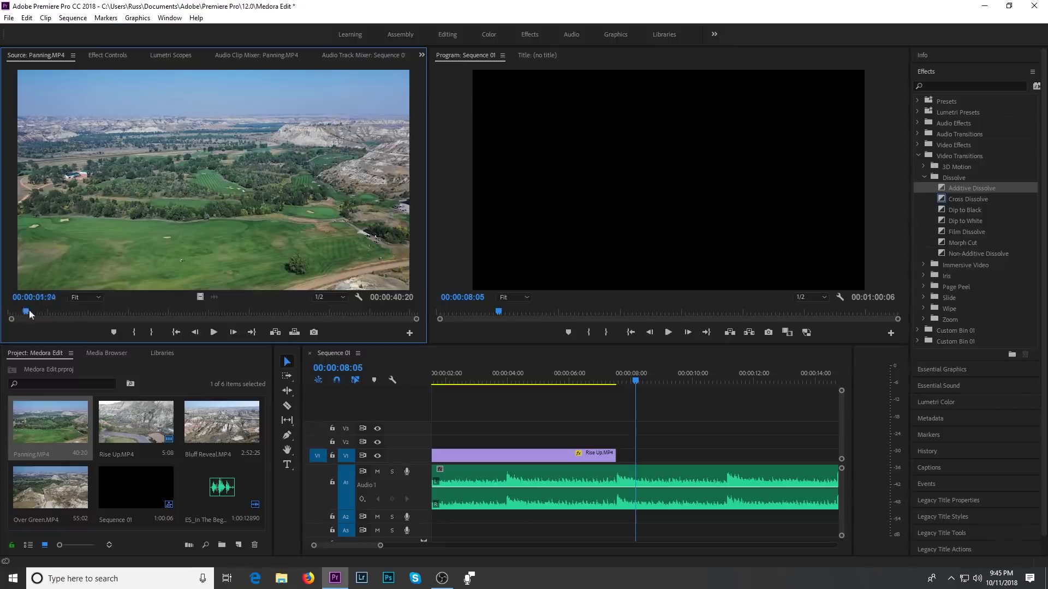
left_click(212, 333)
left_click_drag(267, 311, 355, 316)
key("o")
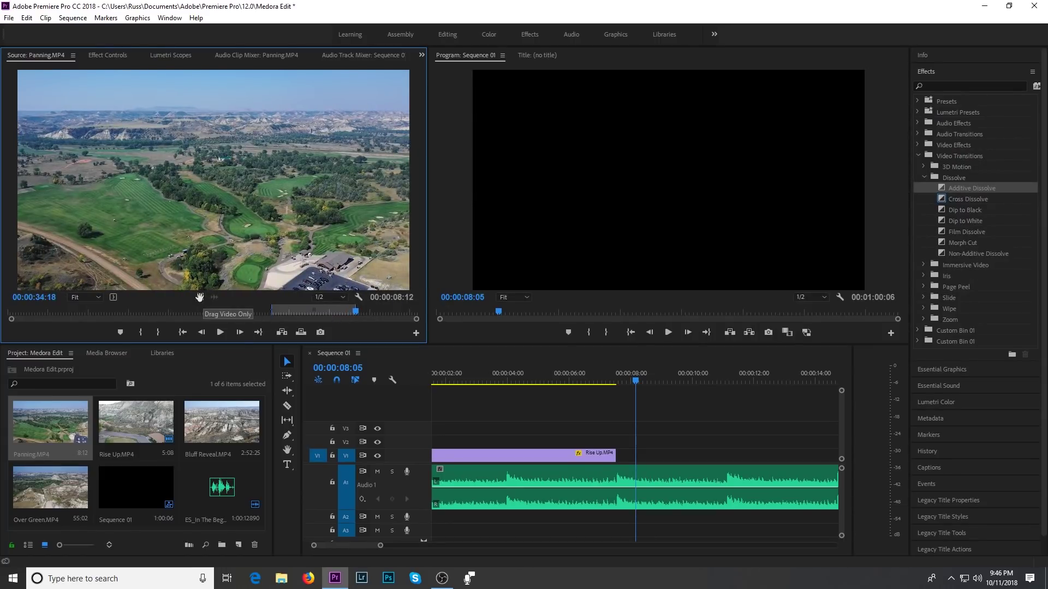
left_click_drag(200, 297, 619, 470)
Step: Trim the end of the Panning.MP4 clip on V1 back to the preceding music beat and preview the clip
left_click_drag(380, 546, 406, 546)
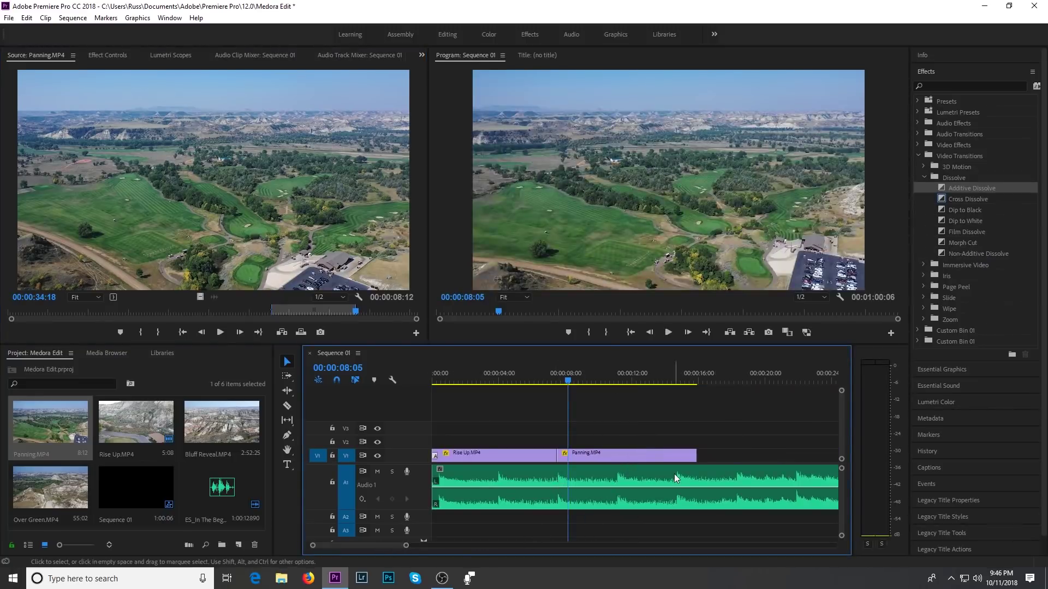
left_click_drag(405, 545, 425, 549)
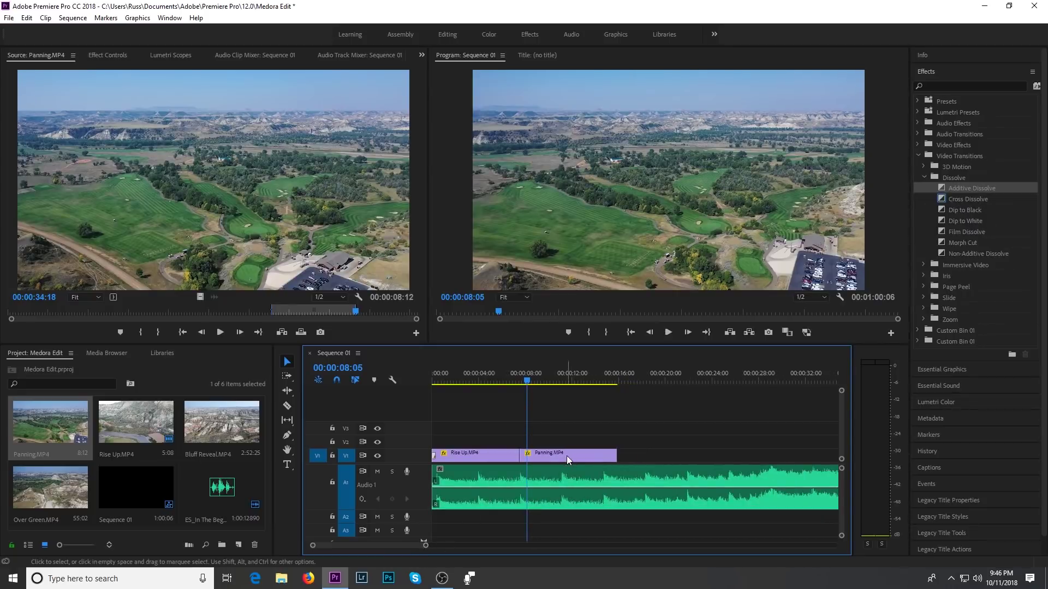
left_click_drag(615, 456, 602, 456)
key("space")
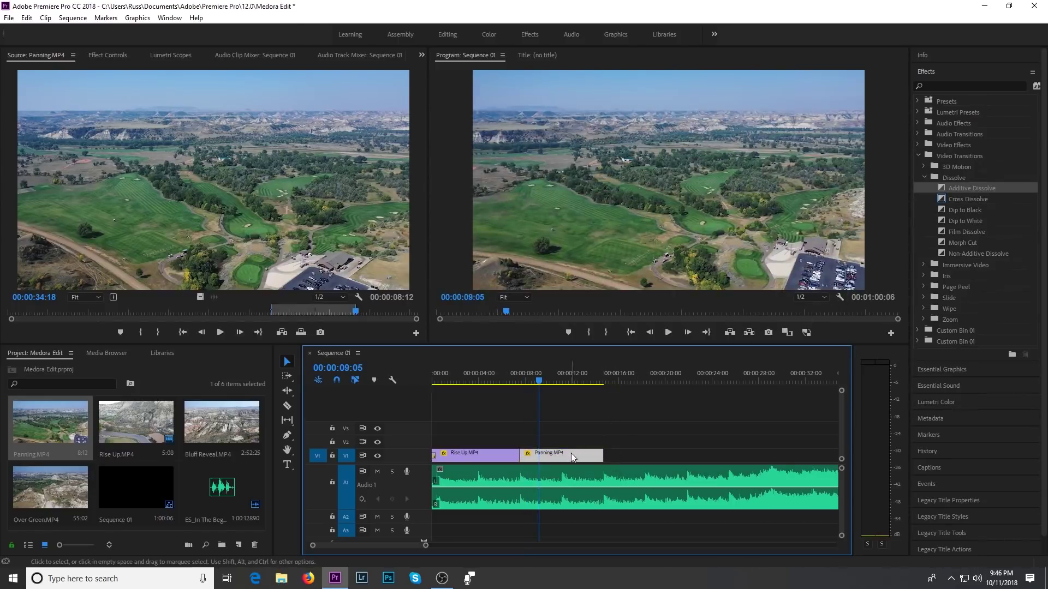
left_click_drag(538, 382, 562, 384)
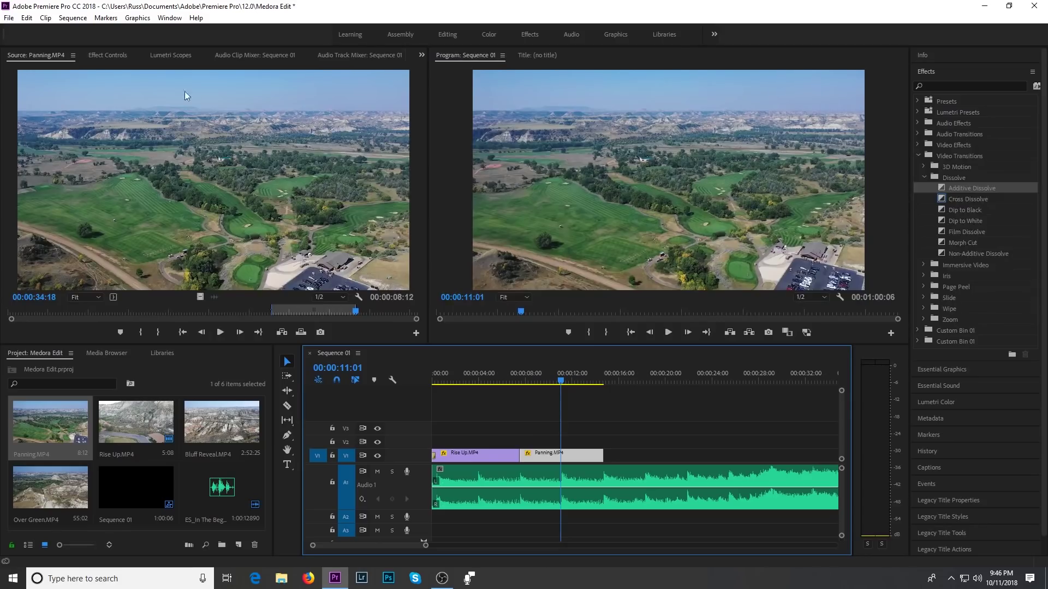
Step: Set the Scale of the Panning.MP4 clip in the sequence to 75 in its Motion effect
left_click(99, 55)
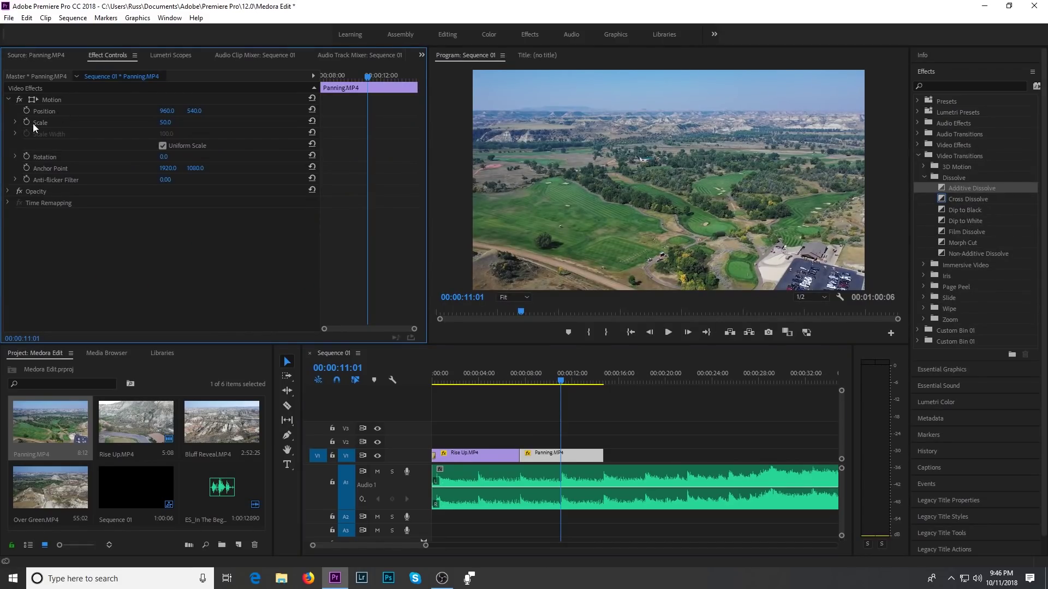
left_click(172, 121)
type("75")
key("Return")
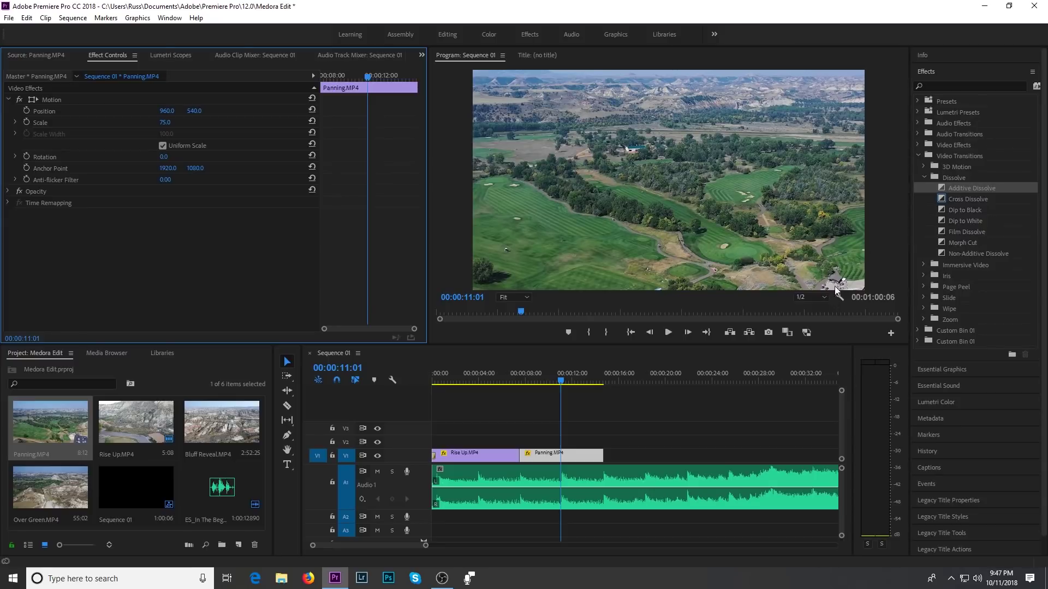
Step: Mark a section of Bluff Reveal.MP4 ending at 00:00:21:14 and overwrite it onto V1 directly after the Panning.MP4 clip
left_click_drag(568, 382, 598, 382)
double_click(50, 421)
double_click(221, 423)
left_click_drag(22, 313, 58, 314)
key("i")
key("o")
key("period")
key("equal")
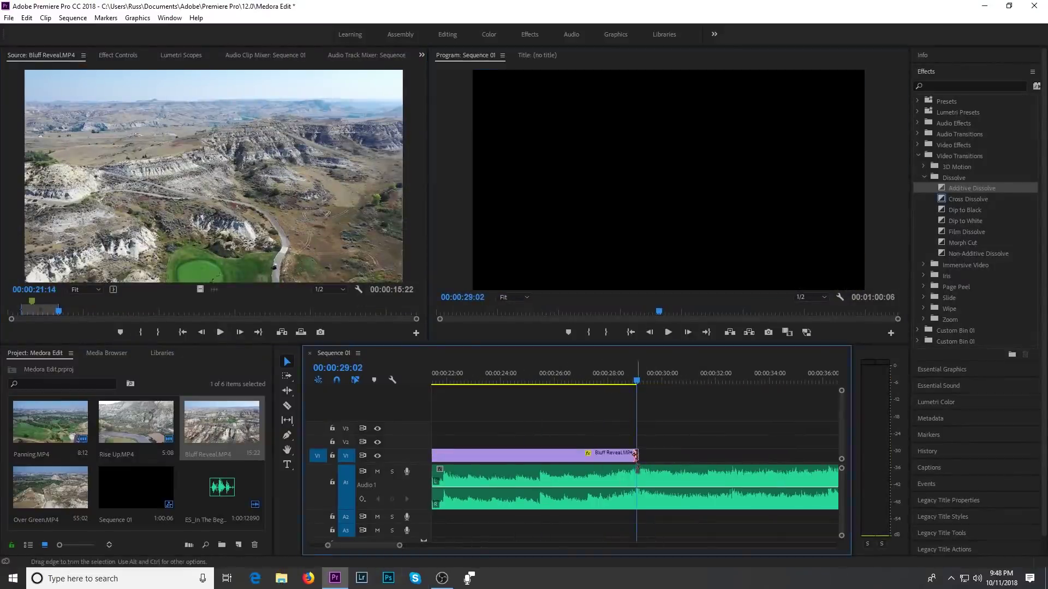
Step: Mark a 14:08 section of Over Green.MP4 ending at 00:00:53:02 and overwrite it onto V1 directly after Bluff Reveal.MP4
left_click_drag(400, 545, 446, 550)
left_click(526, 380)
double_click(50, 487)
left_click_drag(13, 315, 297, 313)
key("i")
left_click(220, 332)
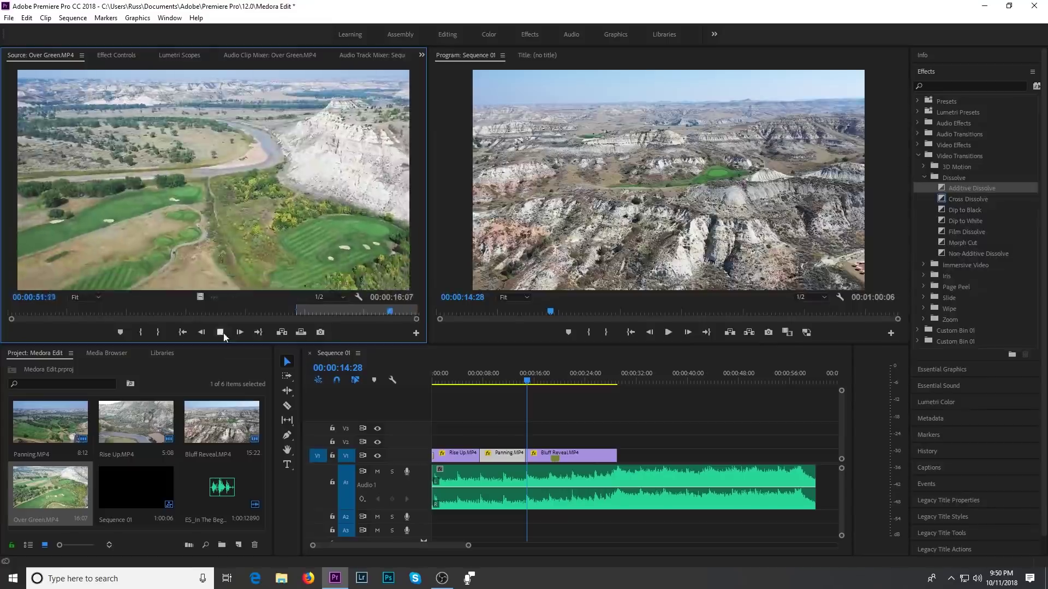
key("o")
key("End")
key(".")
key("=")
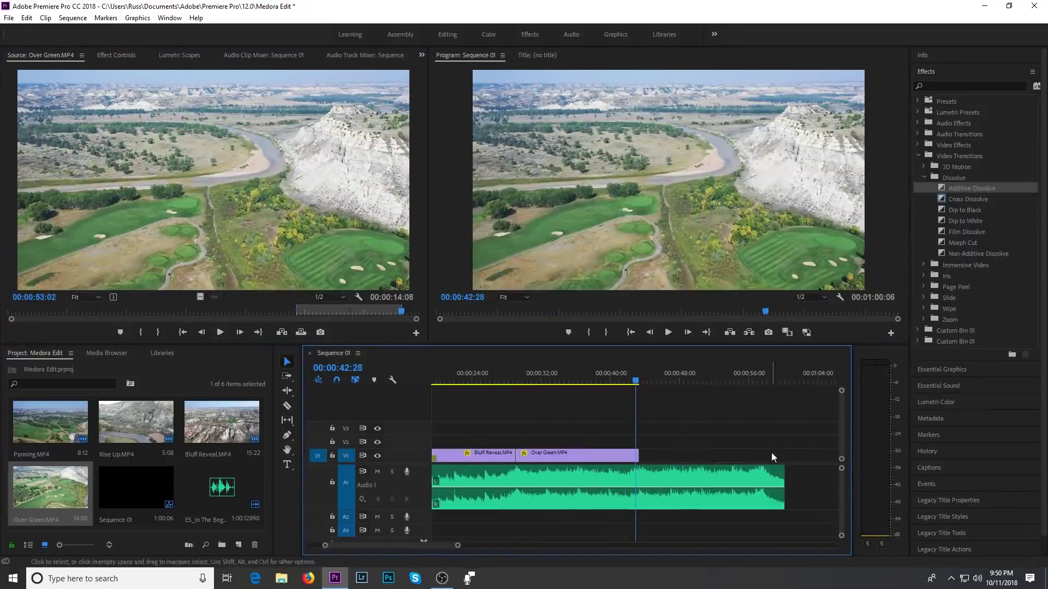
Step: Mark a 33:12 section of Bluff Reveal.MP4 ending at 00:01:44:02 and overwrite it onto V1 directly after the Over Green.MP4 clip
double_click(222, 423)
left_click(217, 332)
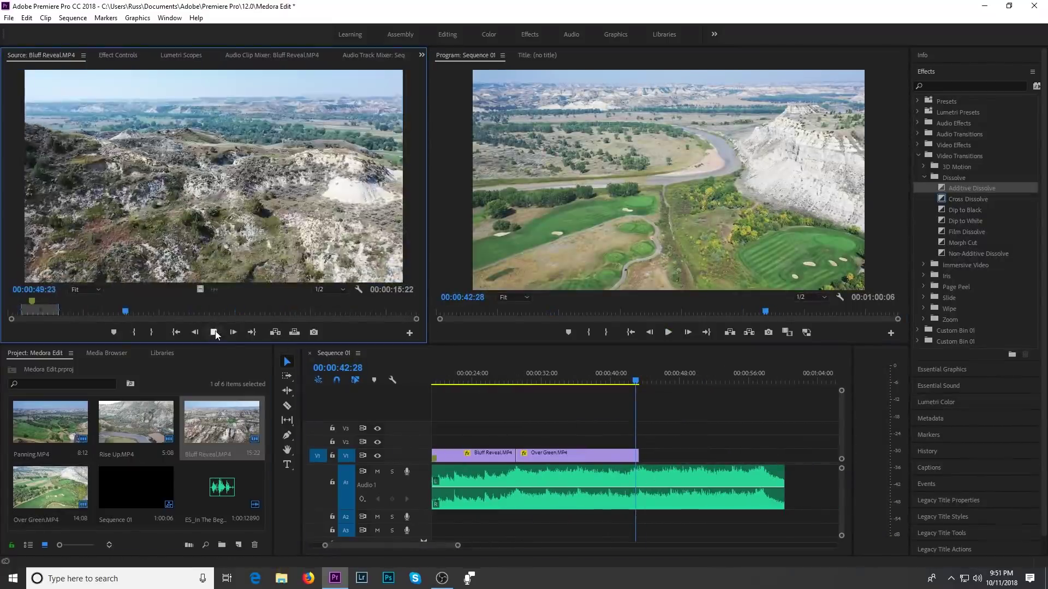
key("i")
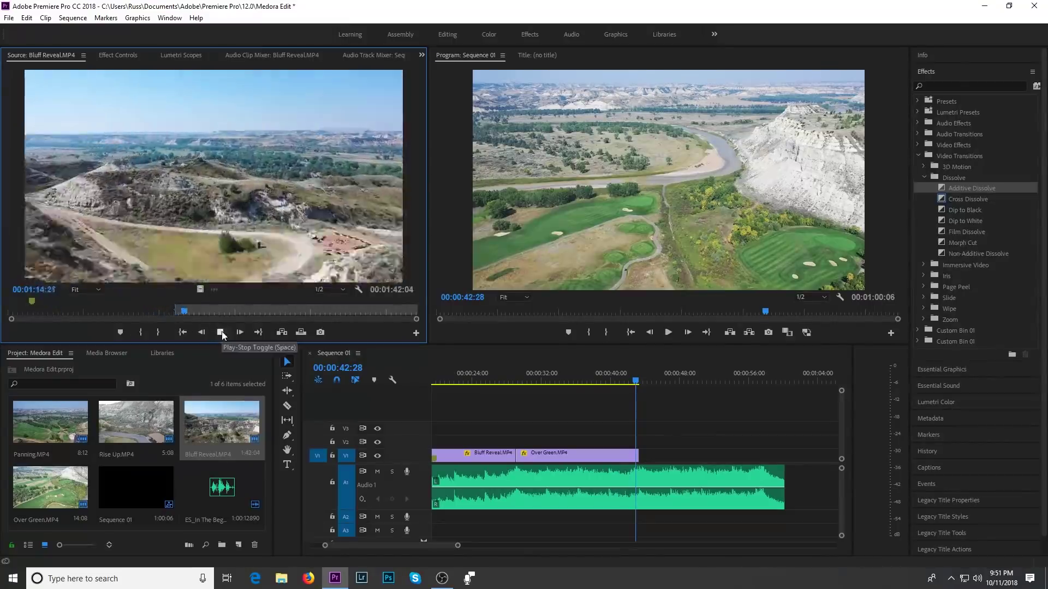
key("o")
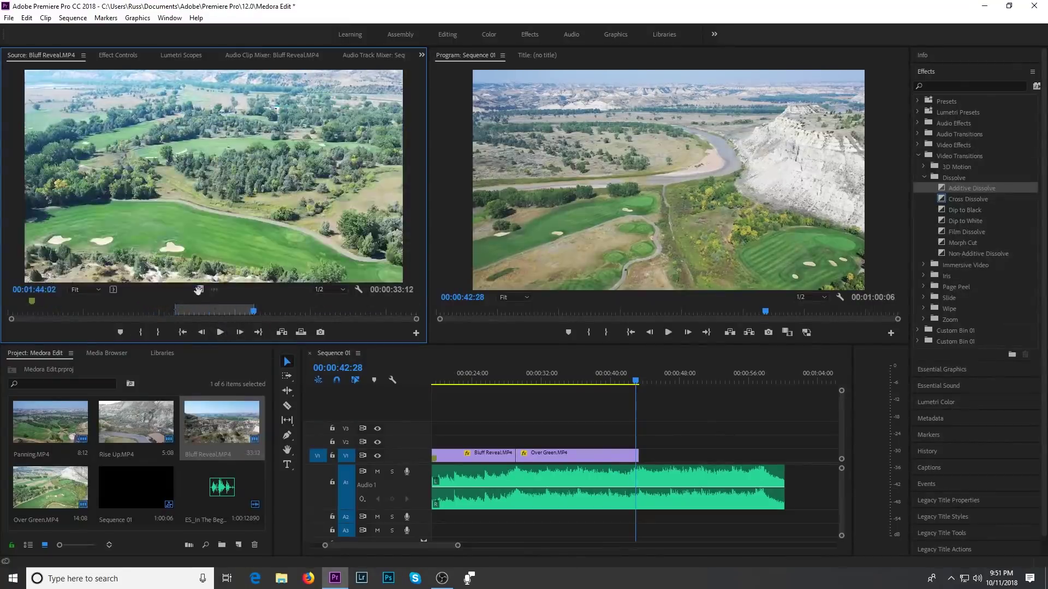
key("period")
key("backslash")
key("shift+equal")
Step: Trim the end of the last Bluff Reveal.MP4 clip on V1 back to the end of the music track and preview it
left_click_drag(608, 382, 639, 384)
left_click(668, 332)
left_click_drag(666, 445, 606, 448)
left_click(667, 332)
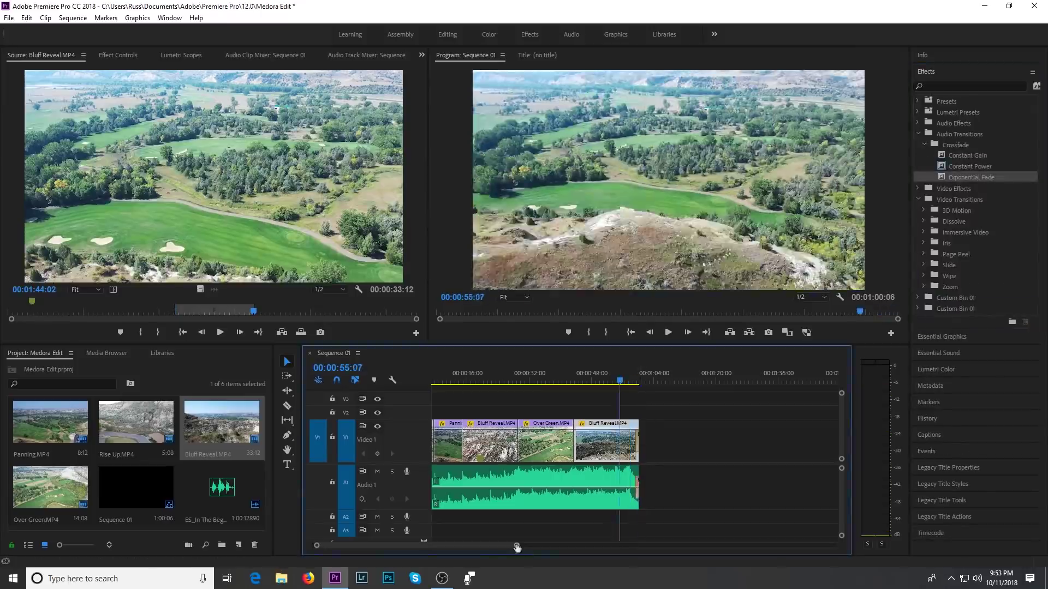
Step: Play back the sequence around the cut from Over Green.MP4 to the last Bluff Reveal.MP4 clip and around the opening clips
left_click(582, 378)
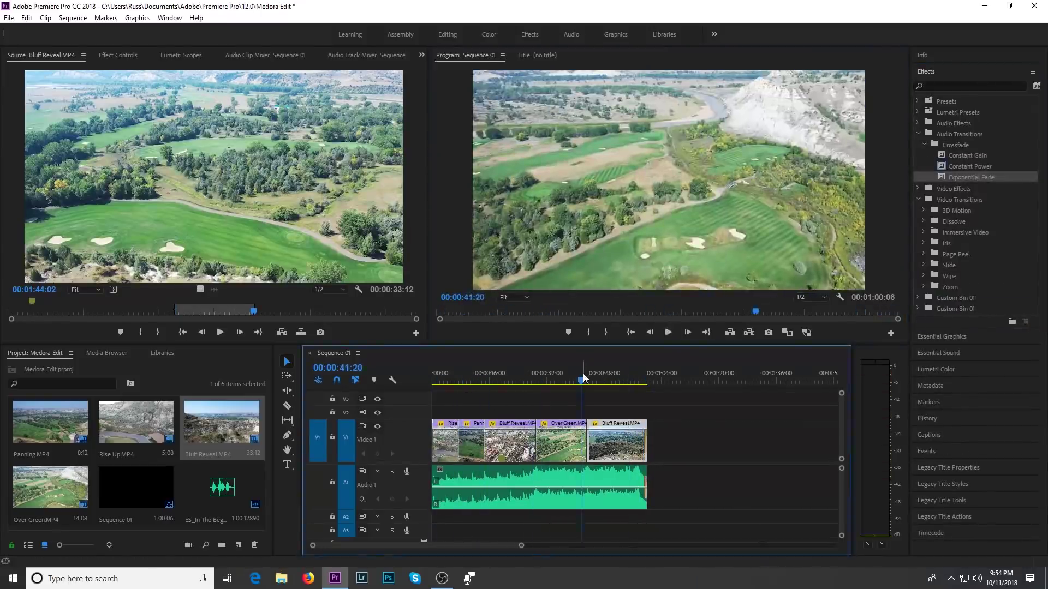
left_click(668, 332)
left_click(442, 377)
left_click(554, 377)
left_click(668, 332)
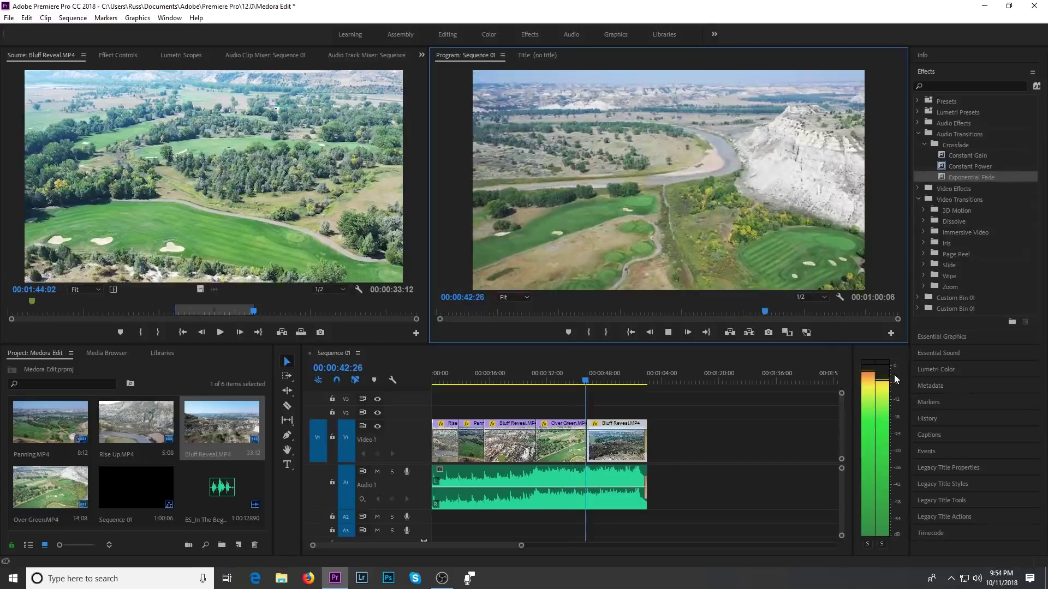
left_click(668, 332)
left_click(555, 379)
left_click(442, 380)
left_click(442, 382)
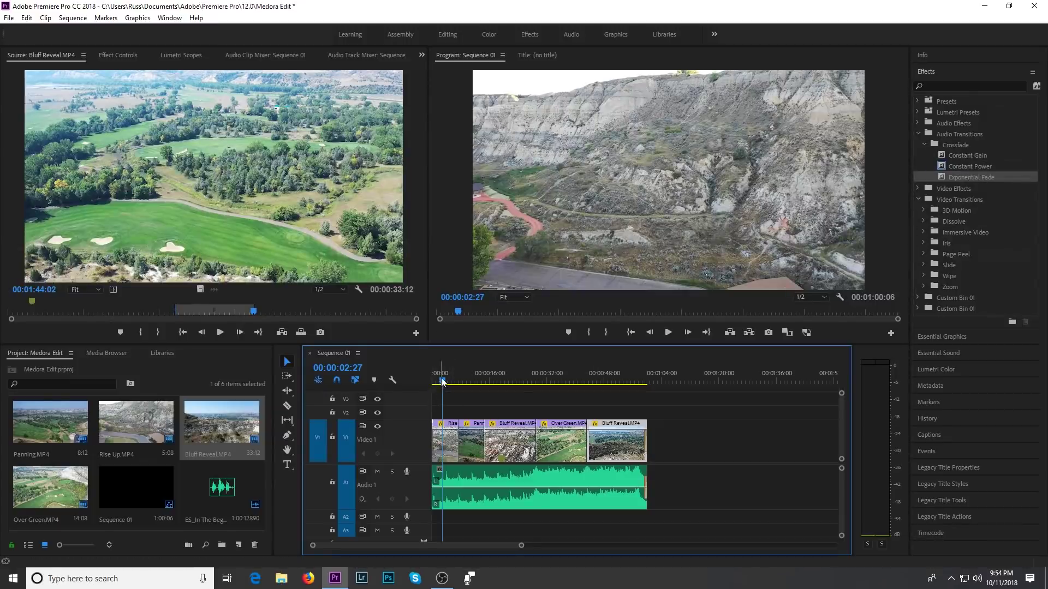
key("space")
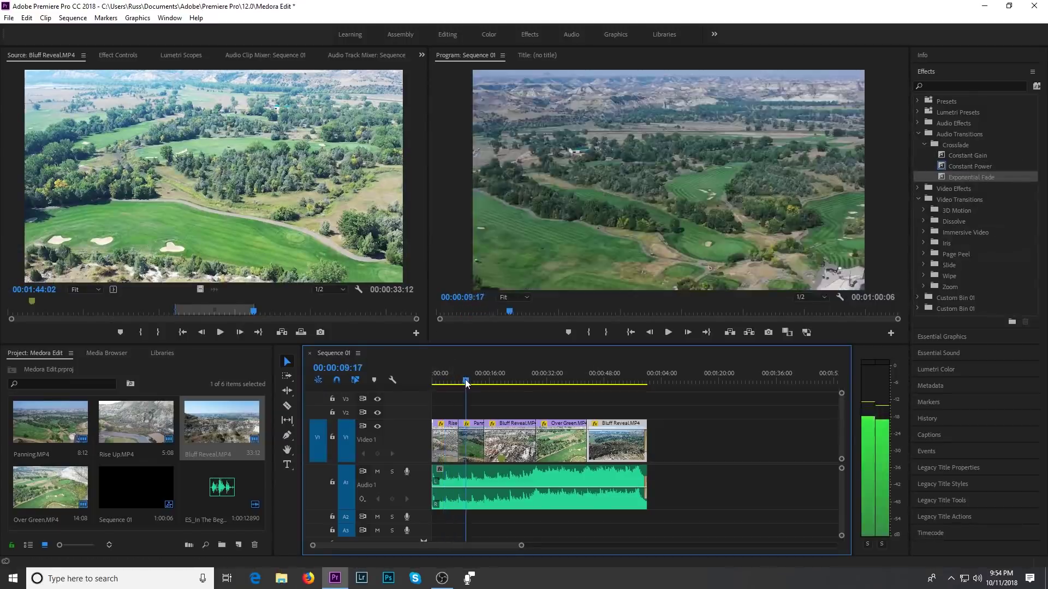
Step: Select the Rise Up.MP4 clip on V1, and display its Lumetri Color controls and the Lumetri Scopes with the playhead at 00:00:04:17
left_click(448, 382)
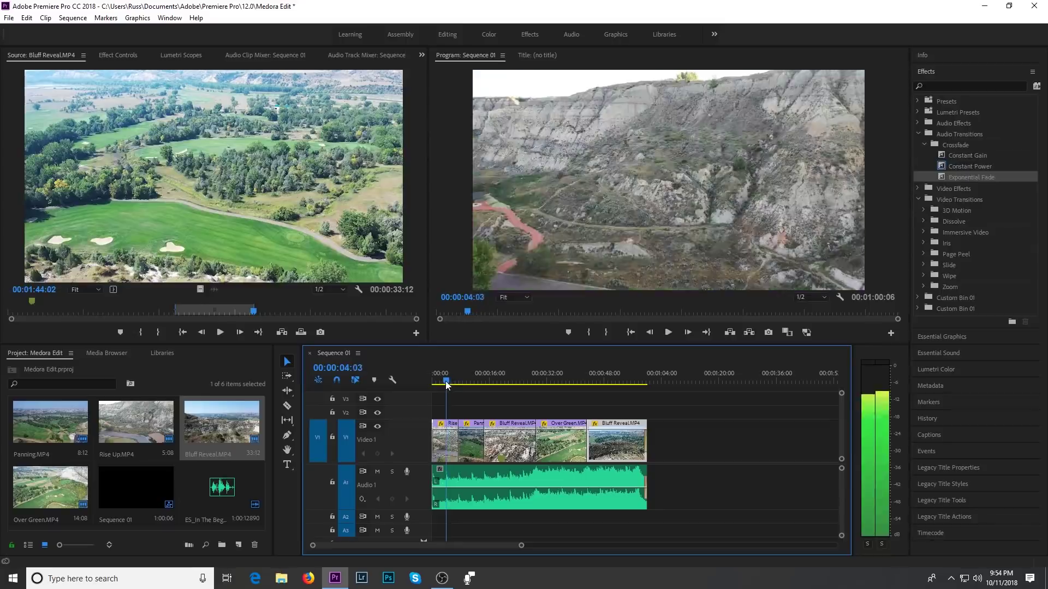
left_click(449, 454)
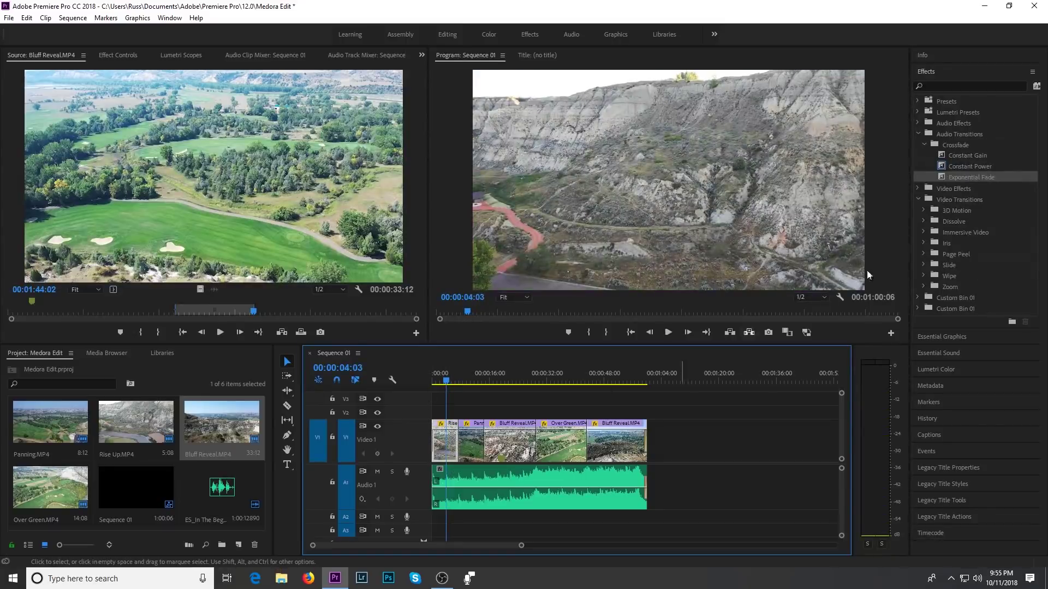
left_click(917, 134)
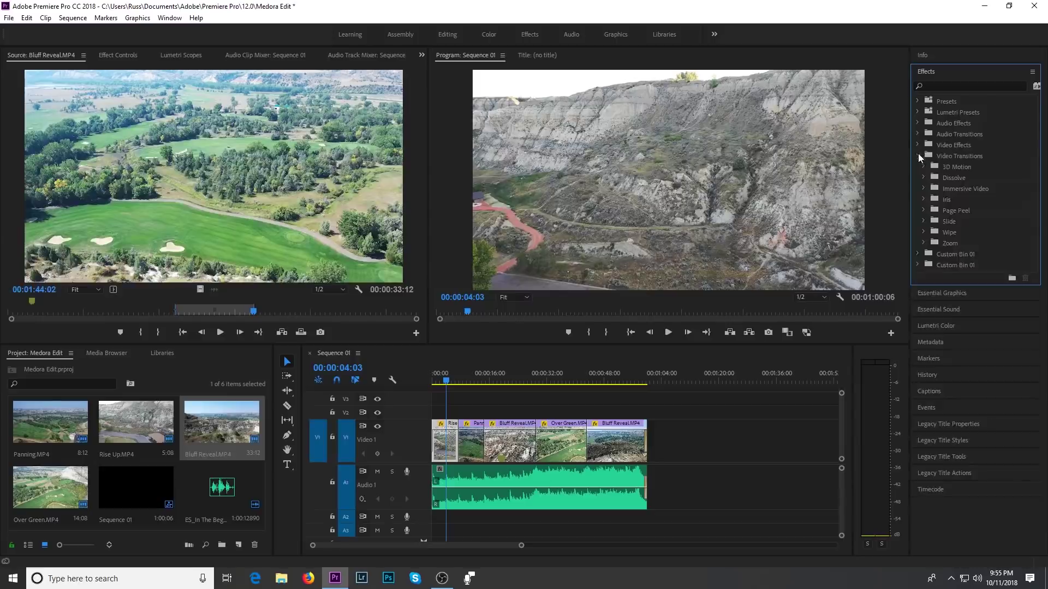
left_click(919, 156)
left_click(924, 76)
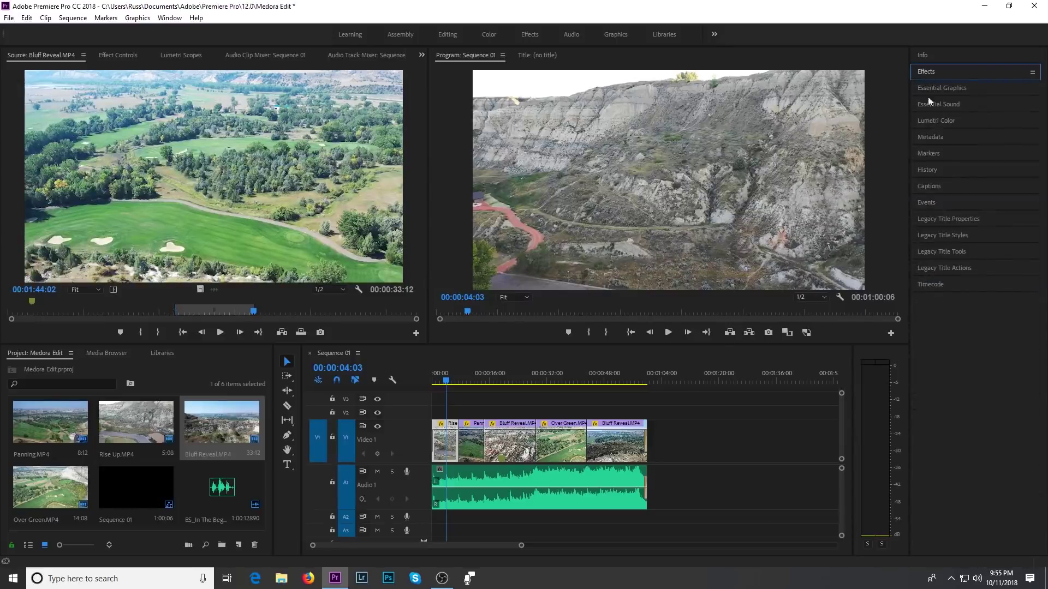
left_click(929, 122)
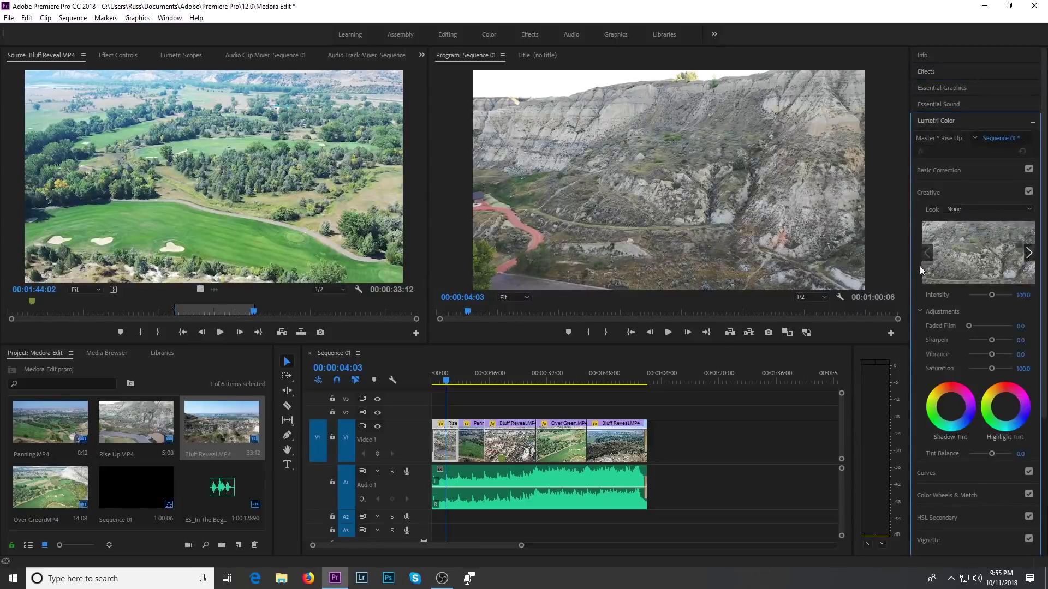
left_click_drag(909, 274, 844, 274)
left_click(167, 55)
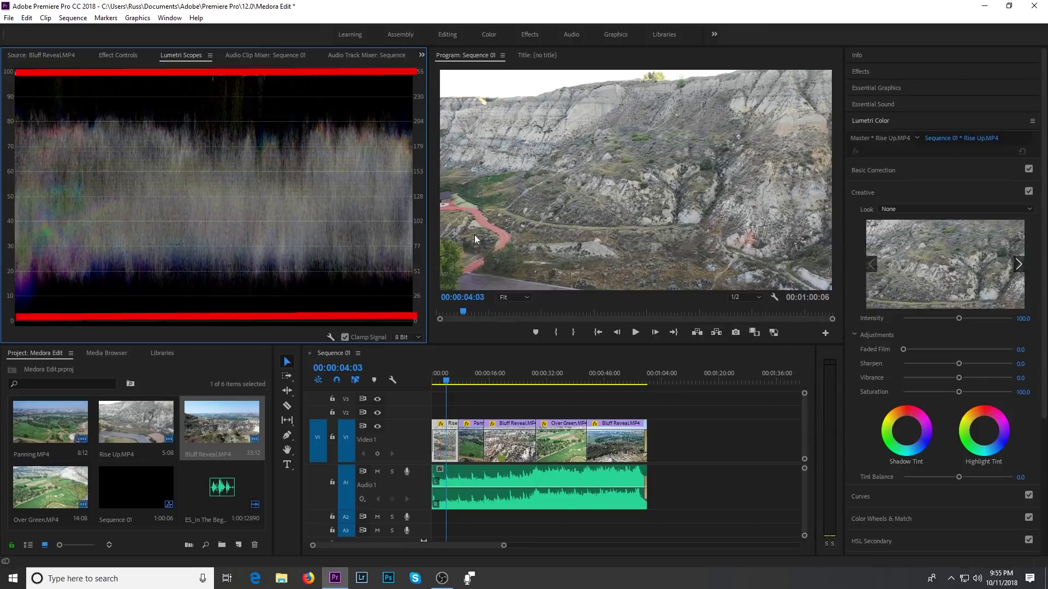
left_click_drag(444, 384, 449, 382)
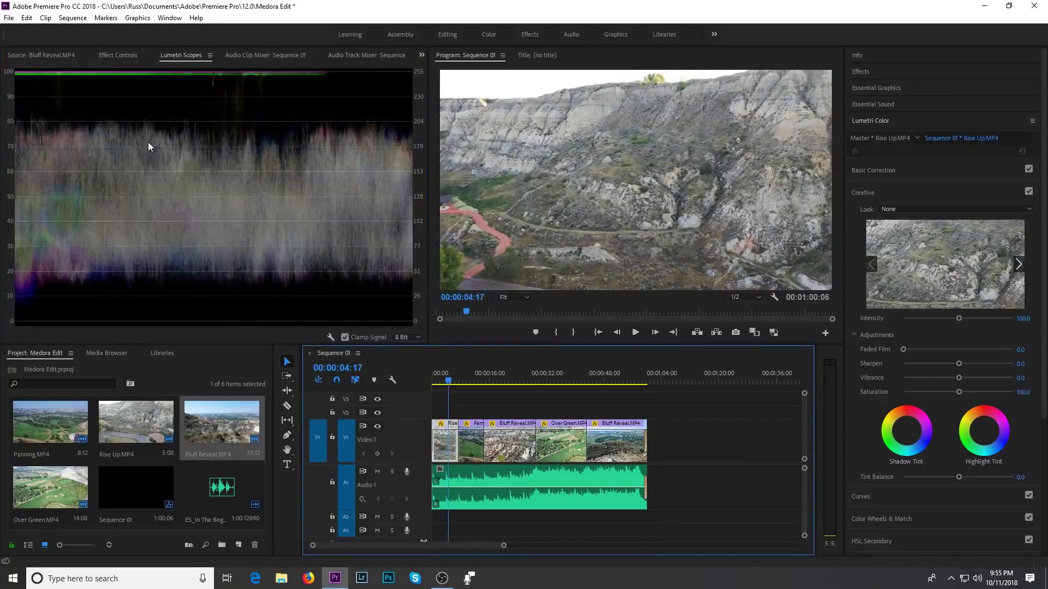
Step: In Basic Correction for Rise Up.MP4, set Temperature to 6, Contrast to 24, Highlights to 36, Shadows to -16 and Blacks to -18
left_click(871, 171)
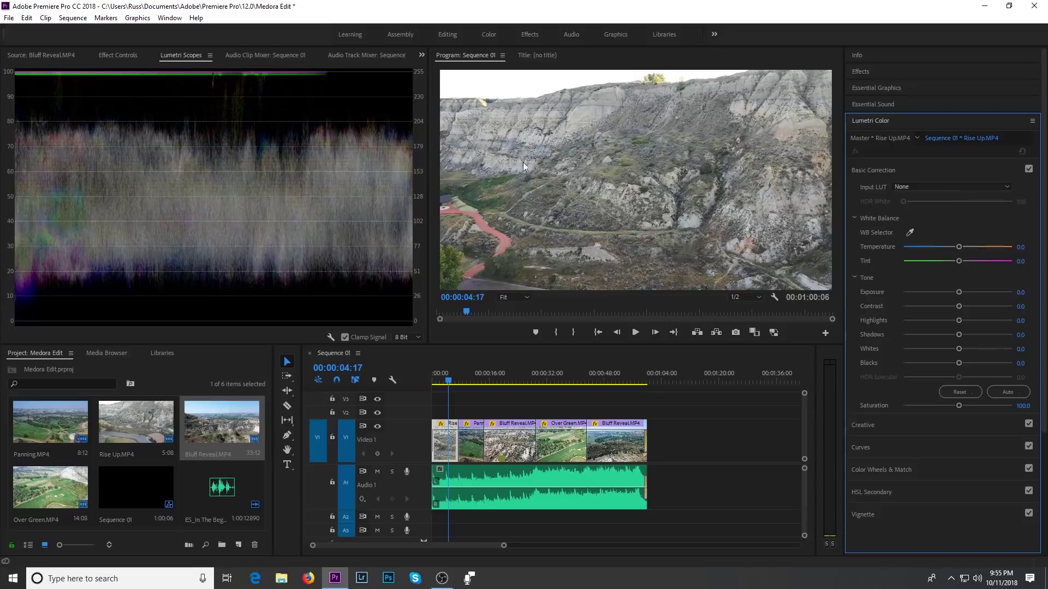
left_click_drag(959, 247, 961, 247)
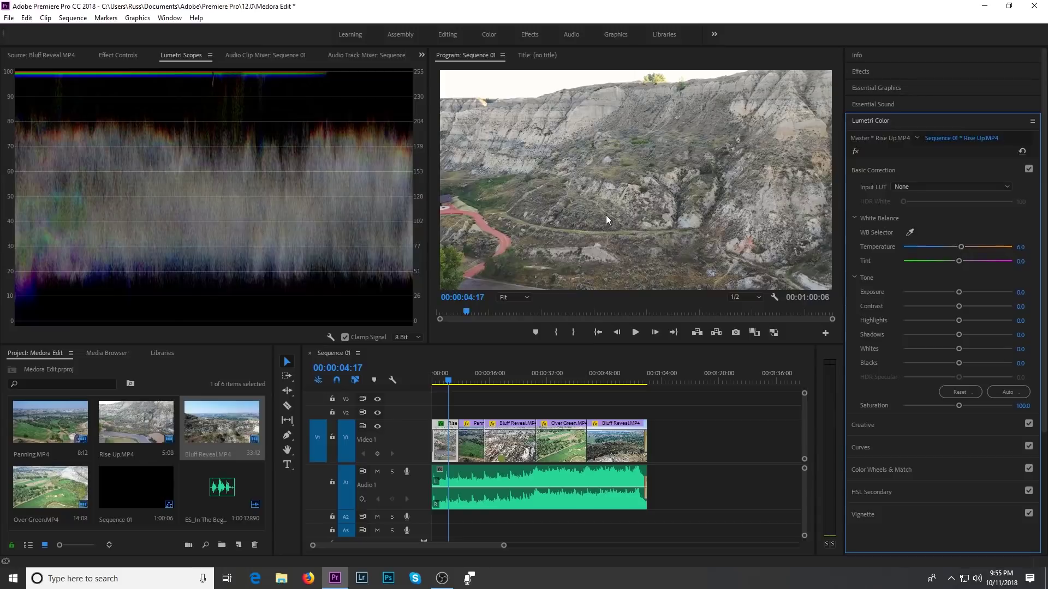
mouse_move(961, 307)
left_mouse_down()
mouse_move(1026, 312)
mouse_move(875, 309)
mouse_move(970, 308)
left_mouse_up()
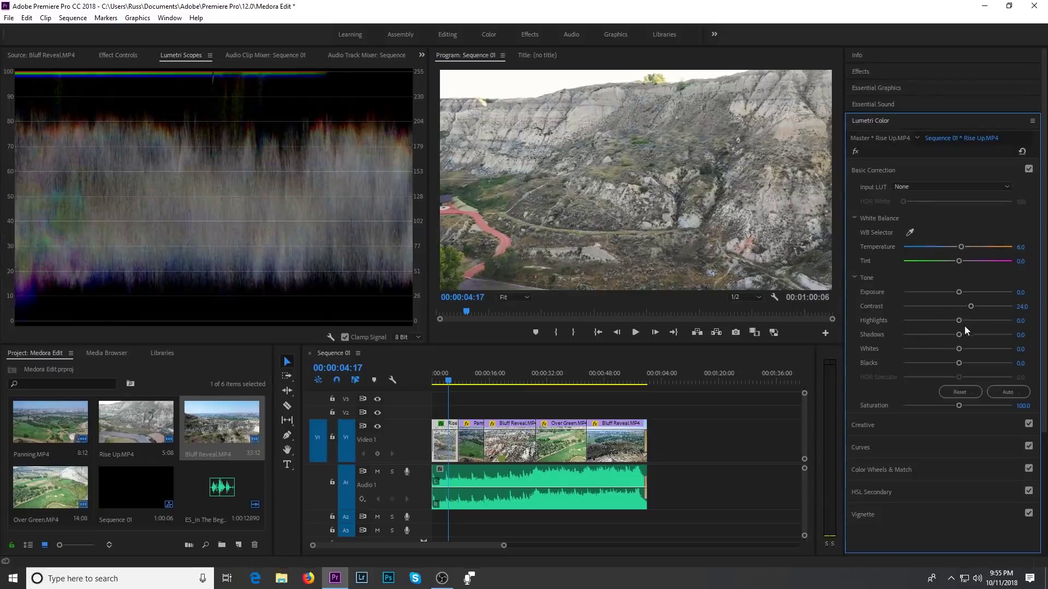
mouse_move(959, 320)
left_mouse_down()
mouse_move(991, 320)
mouse_move(977, 323)
left_mouse_up()
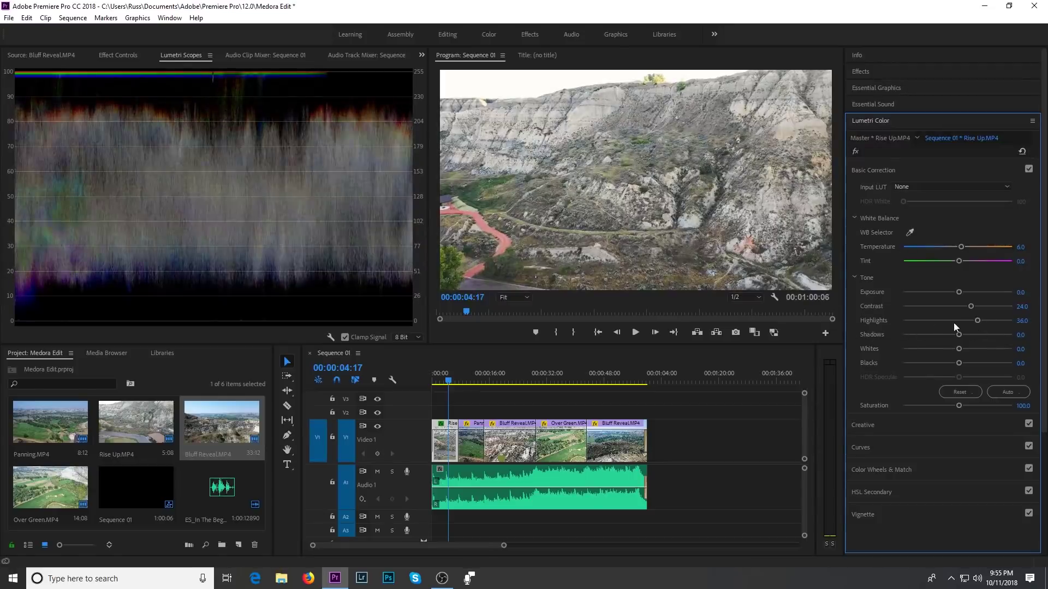
left_click_drag(954, 336, 949, 336)
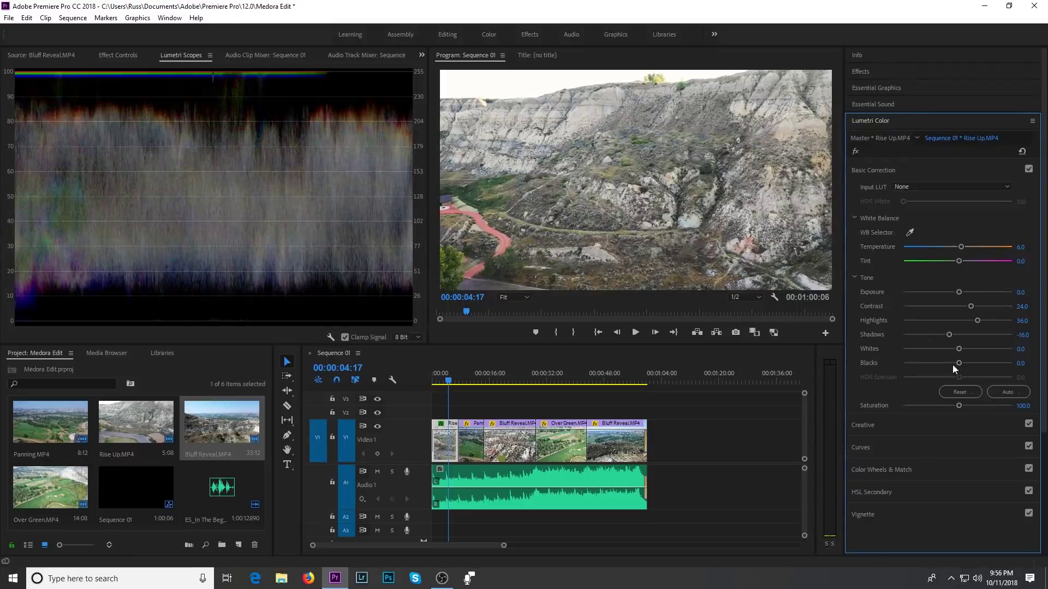
left_click_drag(957, 363, 947, 363)
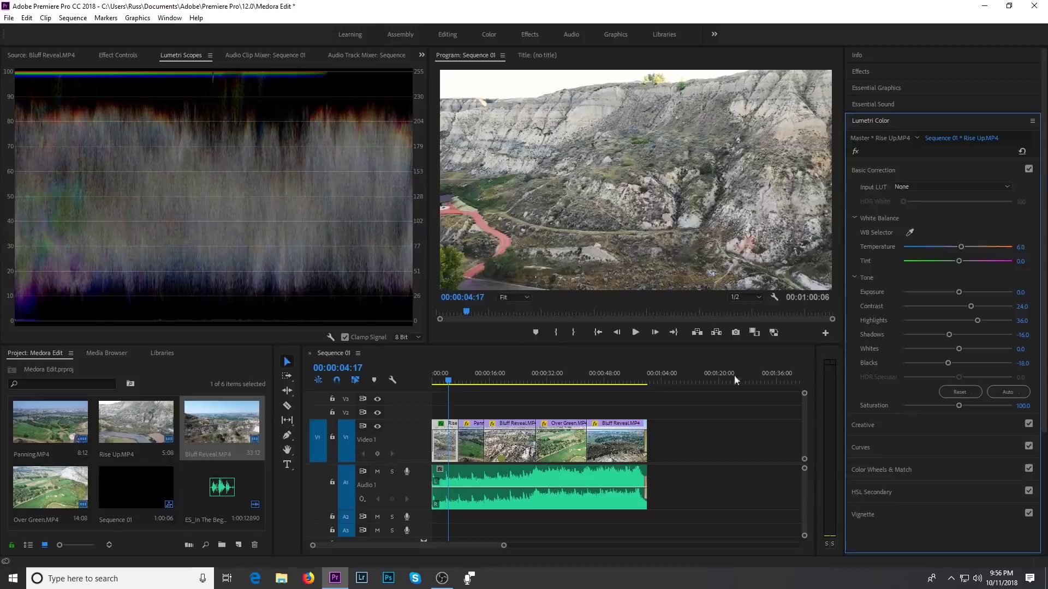
Step: Play back the color-corrected Rise Up.MP4 clip from the start of the sequence
left_click(442, 381)
key("Home")
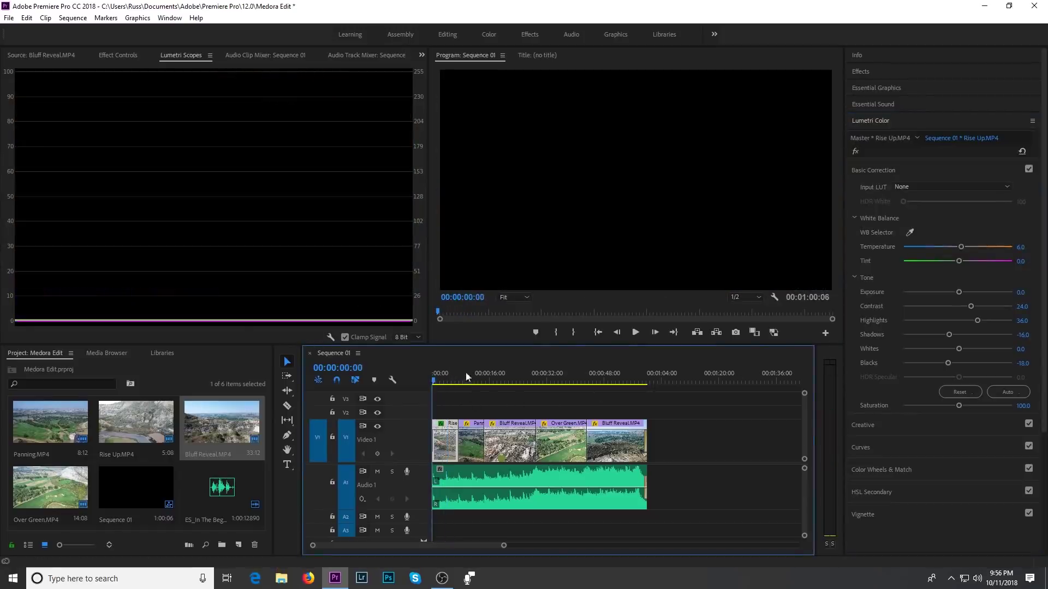
left_click(635, 334)
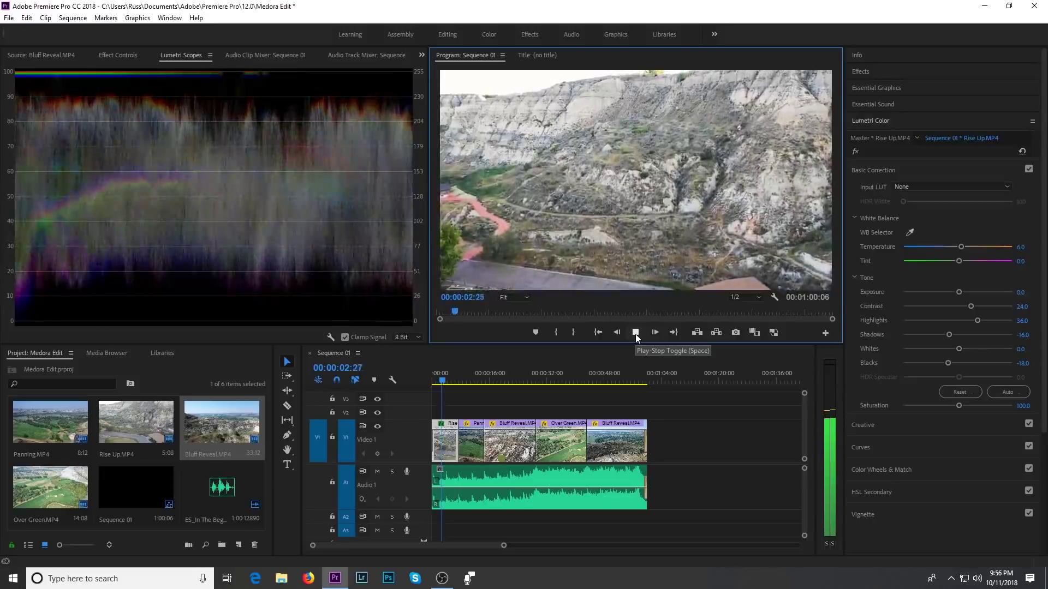
Step: In Basic Correction for Panning.MP4, set Contrast to 23, Highlights to 40, Shadows to -15 and Whites to 24, and compare with the correction off
left_click(463, 380)
key("space")
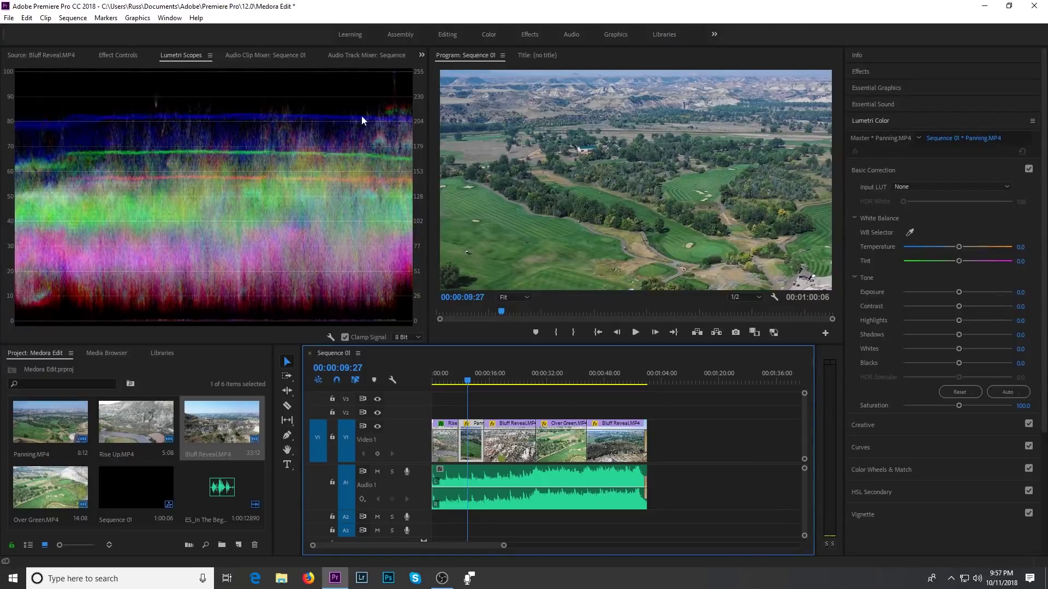
left_click_drag(960, 310, 971, 311)
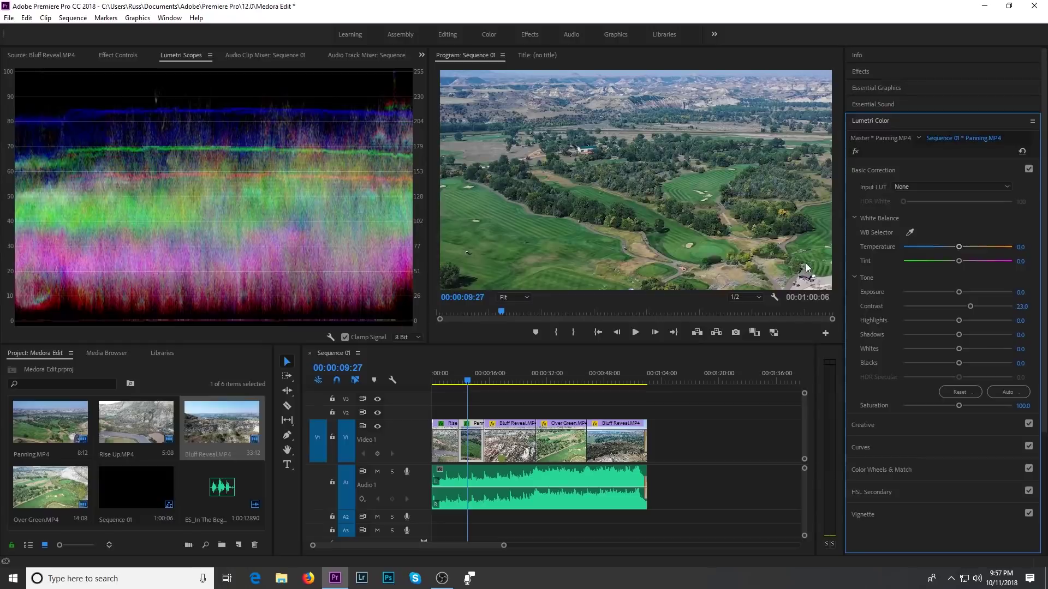
left_click_drag(957, 319, 973, 322)
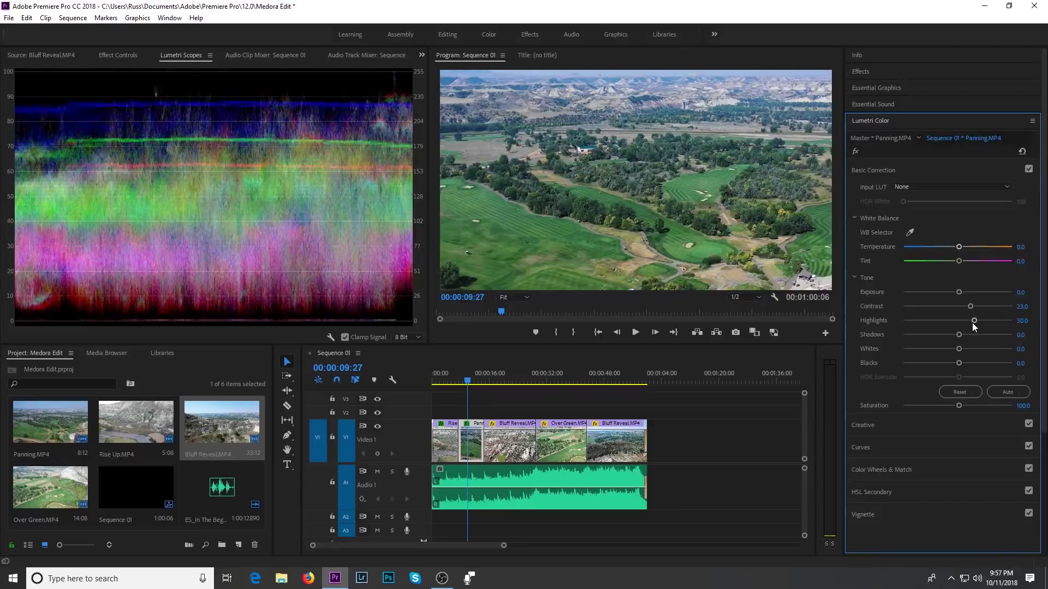
left_click_drag(973, 322, 980, 322)
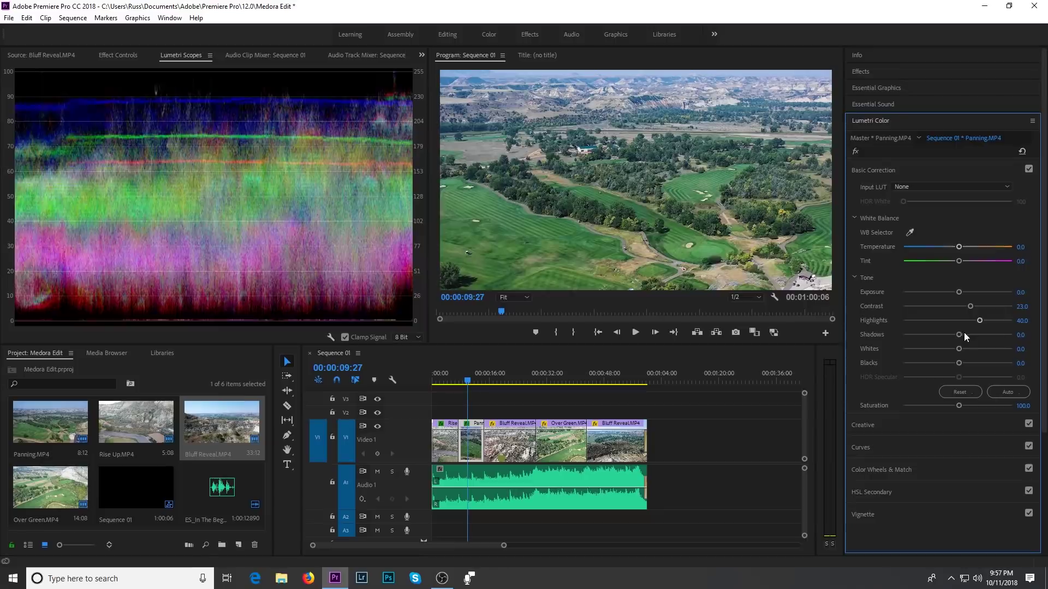
left_click_drag(958, 335, 971, 352)
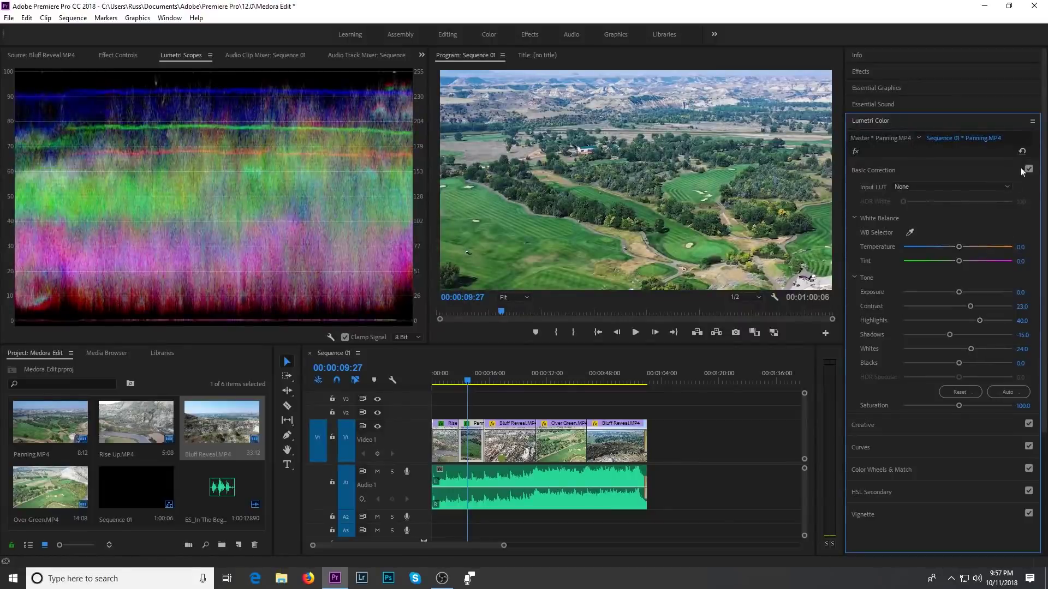
left_click(1029, 171)
left_click(1029, 171)
Step: Color correct the first Bluff Reveal.MP4 clip and the Over Green.MP4 clip, raising Contrast and lowering Highlights, Shadows and Blacks
left_click(795, 393)
key("space")
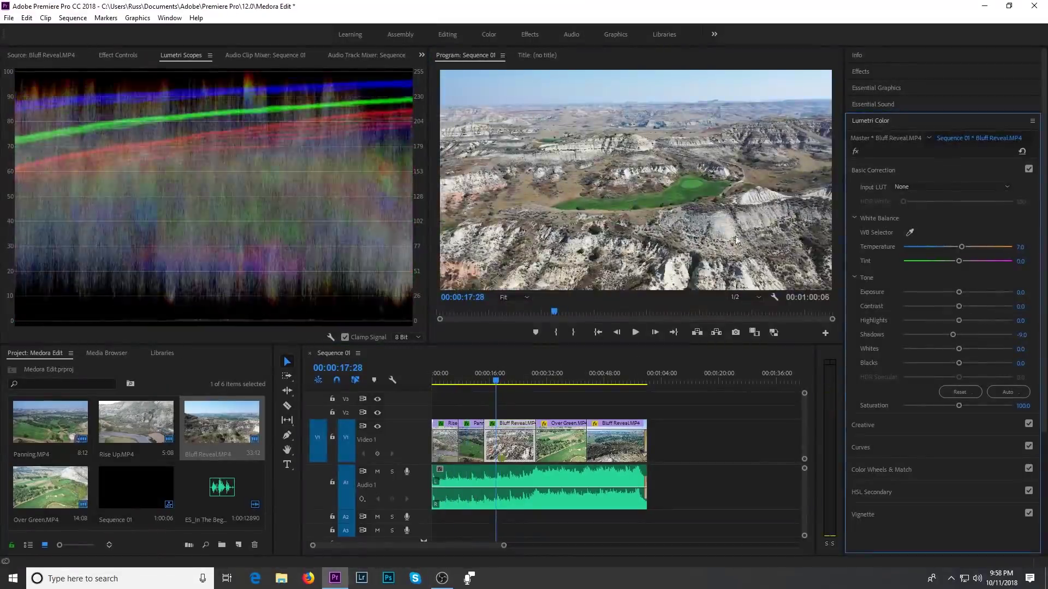
left_click_drag(958, 307, 970, 307)
left_click_drag(958, 321, 950, 321)
left_click_drag(958, 364, 945, 363)
left_click_drag(959, 335, 954, 335)
left_click_drag(958, 405, 959, 406)
left_click_drag(555, 381, 572, 381)
left_click_drag(945, 364, 930, 366)
Step: Color correct the last Bluff Reveal.MP4 clip, raising Contrast and Temperature slightly and lowering Whites and Highlights
left_click_drag(571, 381, 606, 381)
left_click_drag(959, 306, 971, 307)
left_click_drag(959, 247, 962, 249)
left_click_drag(605, 381, 630, 381)
left_click_drag(958, 349, 952, 349)
left_click_drag(959, 321, 940, 322)
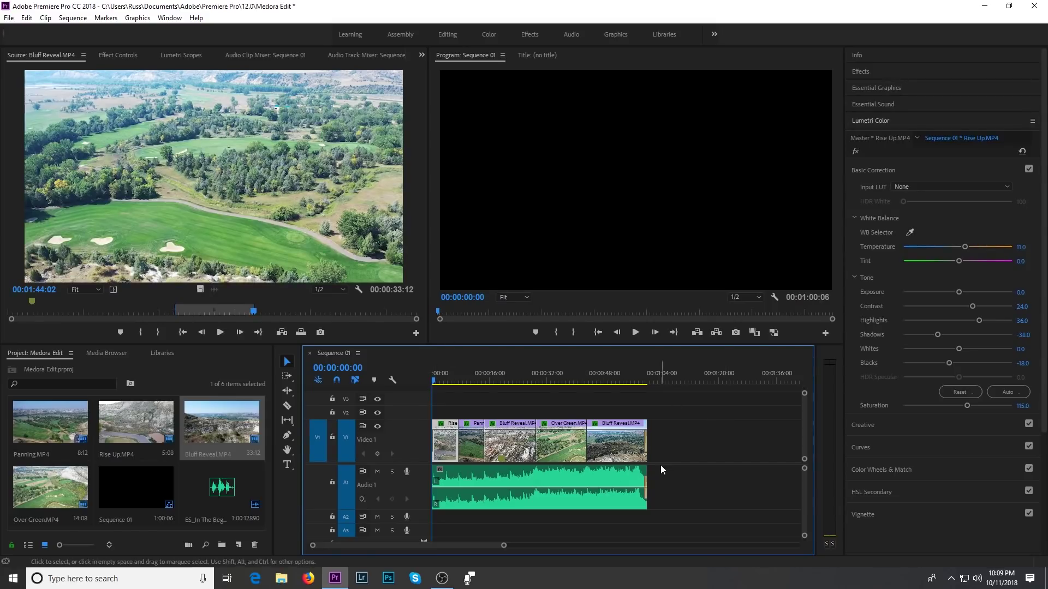
Step: Open the media export settings for Sequence 01 and set the source range to Entire Sequence
left_click(9, 20)
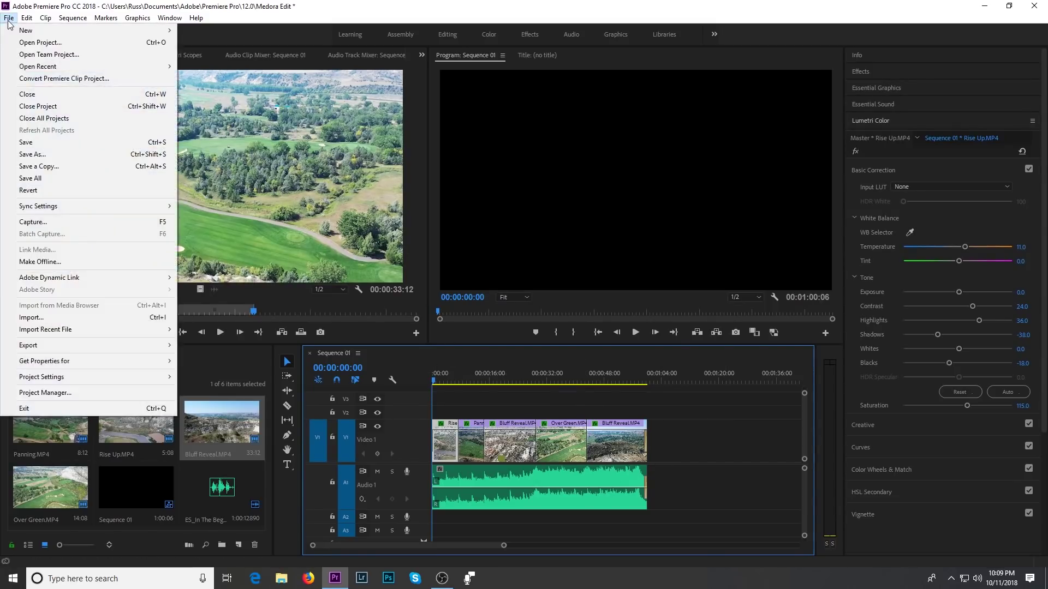
mouse_move(41, 345)
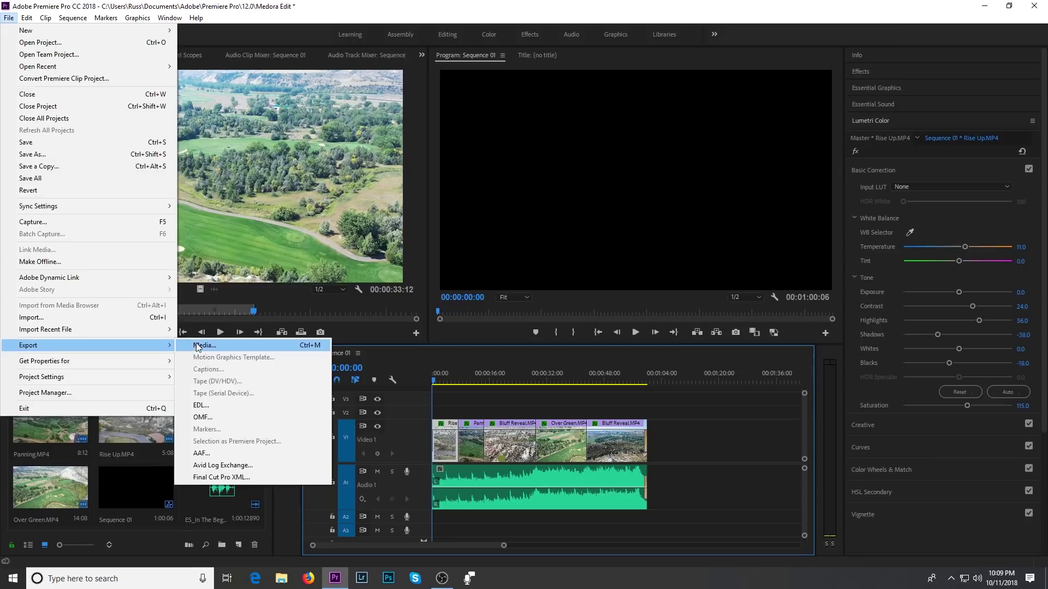
left_click(197, 347)
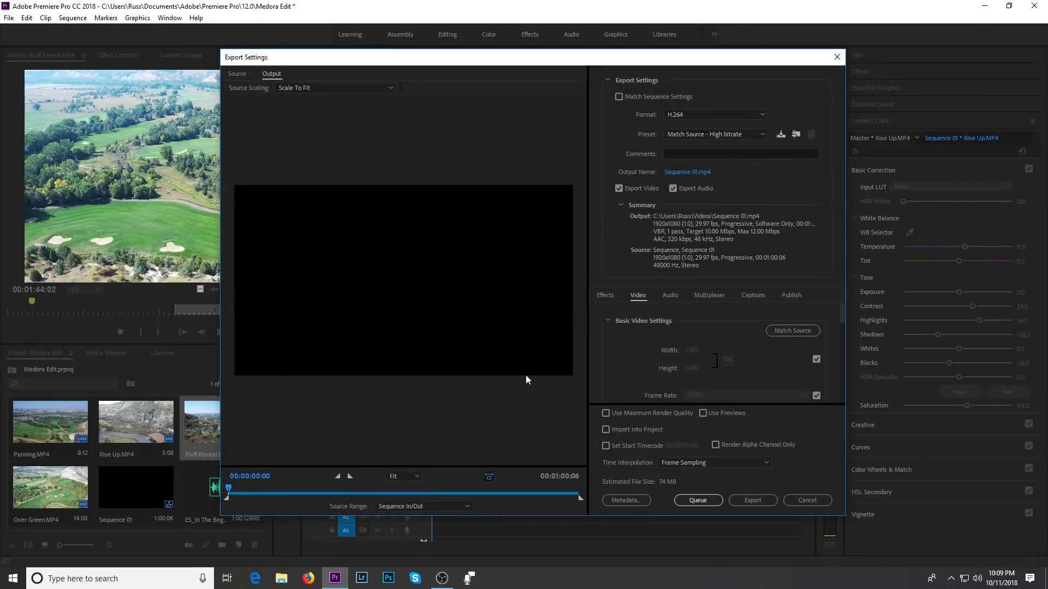
left_click(415, 506)
left_click(402, 518)
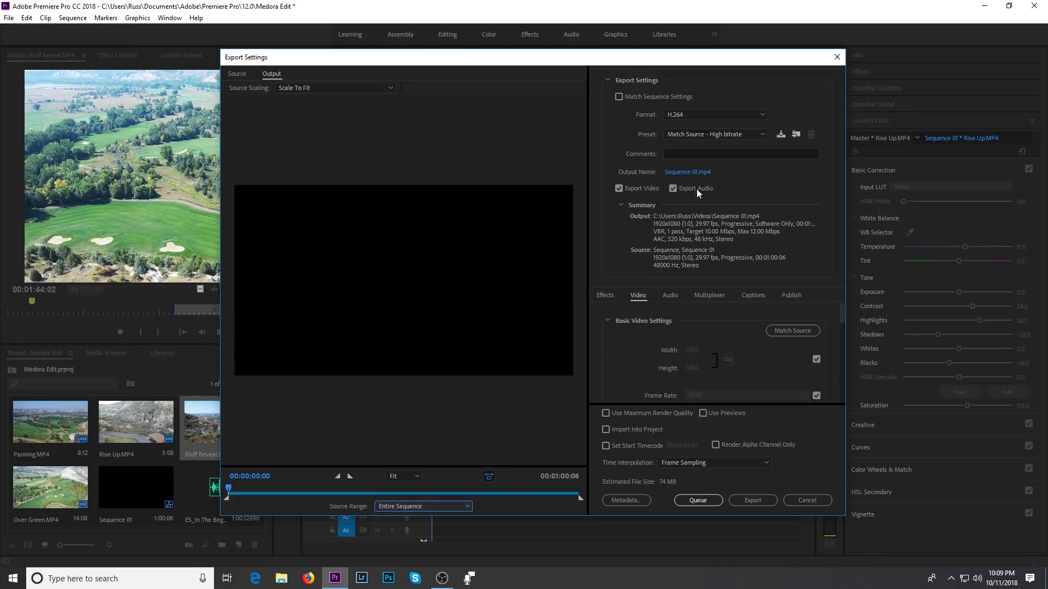
Step: Set the export's output file name to Medora Short, saved as an MP4 in the Videos folder
left_click(690, 172)
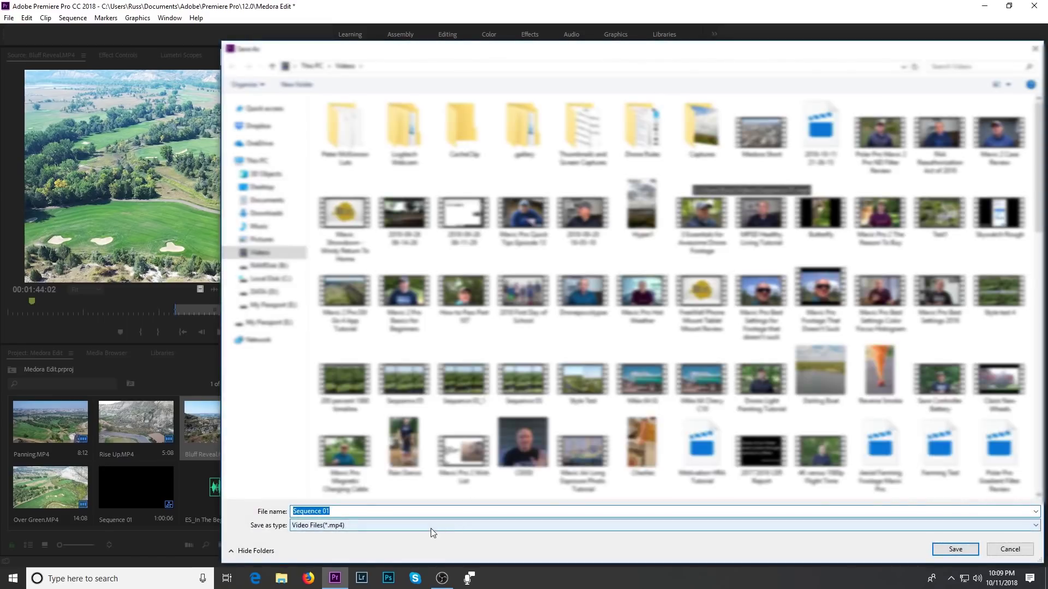
type("Medora Short")
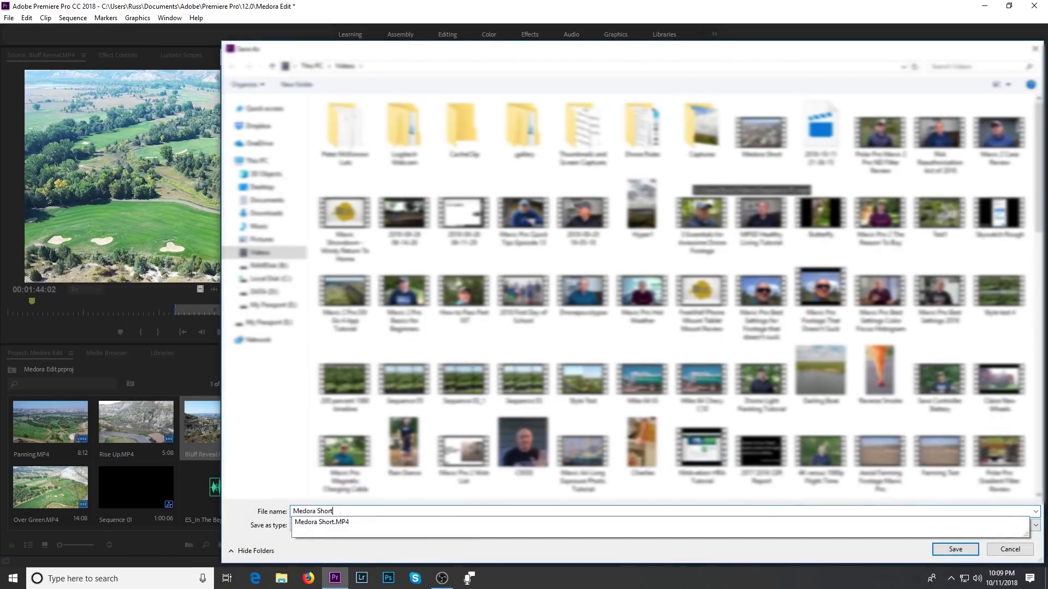
key("Return")
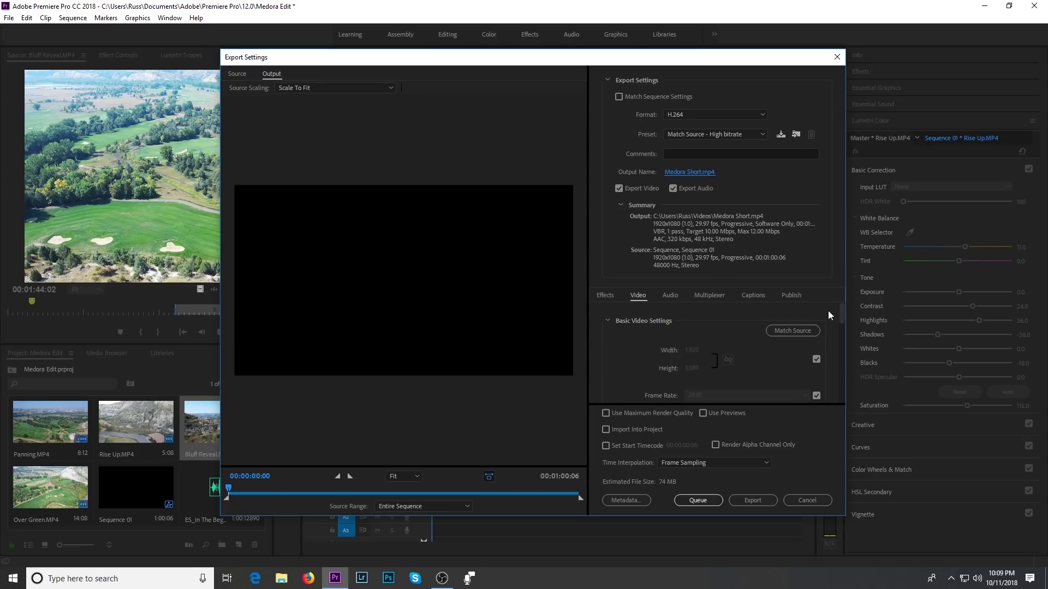
Step: Review the remaining video settings and export the sequence, replacing the existing Medora Short.mp4
left_click_drag(840, 312, 846, 391)
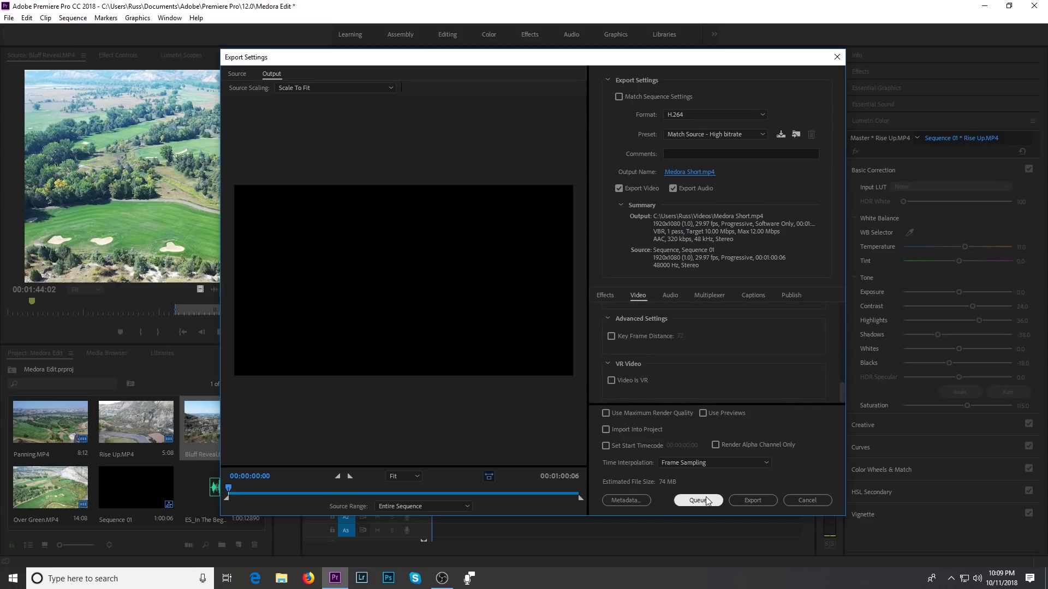
left_click(752, 500)
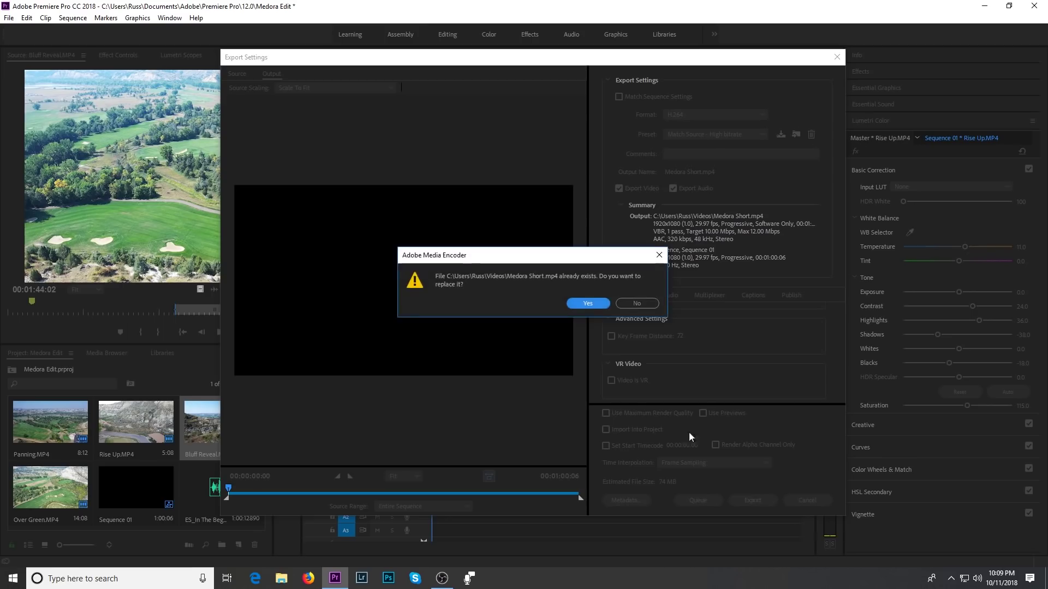
left_click(590, 303)
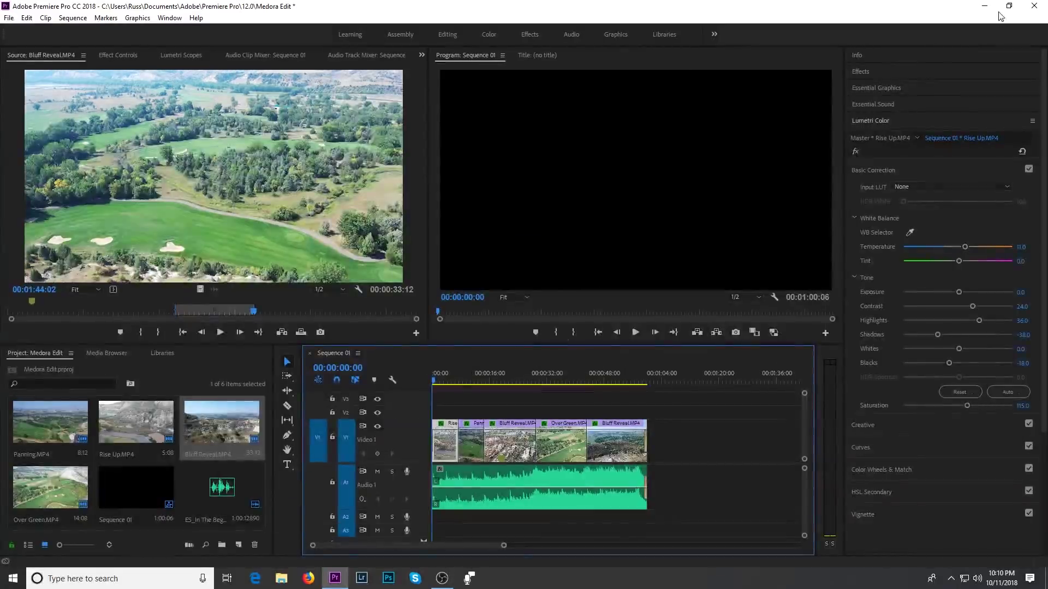
Step: Switch to File Explorer and play the exported Medora Short video from the Videos folder
left_click(989, 9)
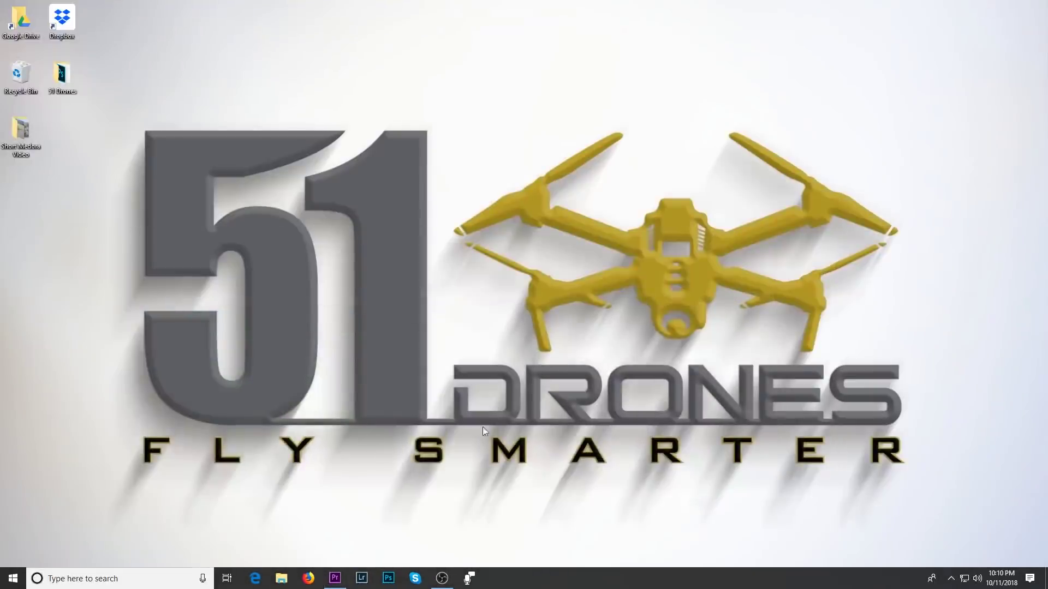
left_click(282, 578)
left_click(163, 314)
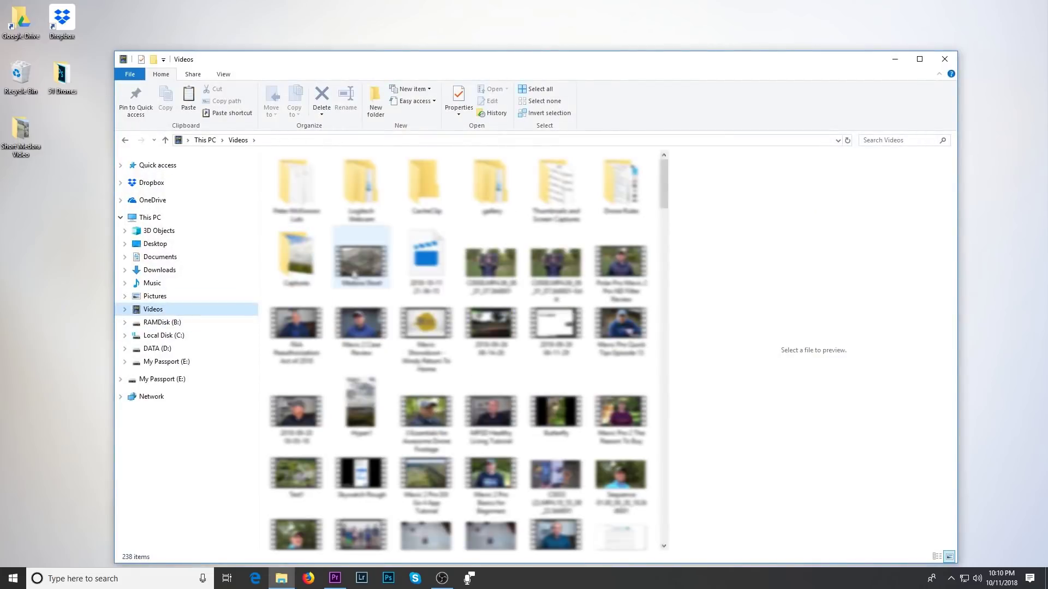
double_click(355, 271)
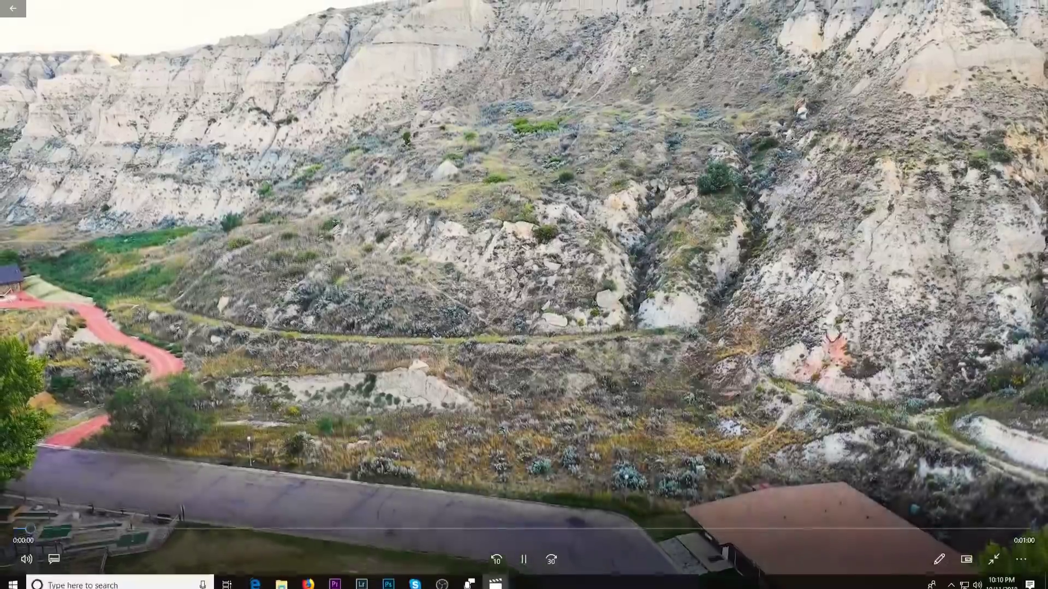